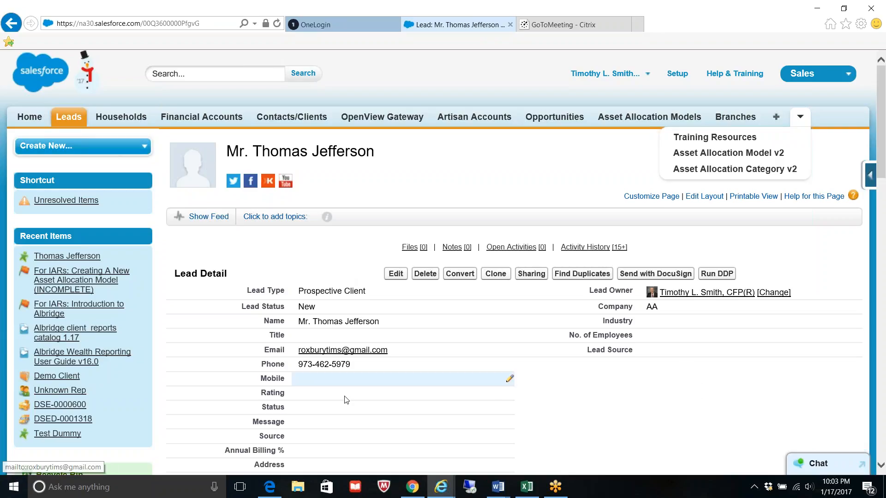
Review the lead's details down to the Asset Allocation Model field in the Prospective Client Proposed Billing Information section
{"action": "scroll", "coordinate": [881, 164], "scroll_direction": "down", "scroll_amount": 1}
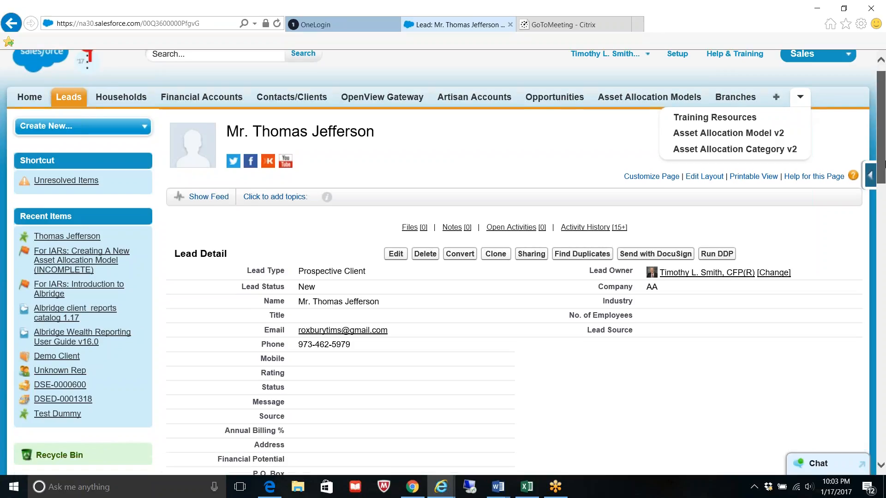
{"action": "left_click_drag", "start_coordinate": [883, 164], "coordinate": [883, 270]}
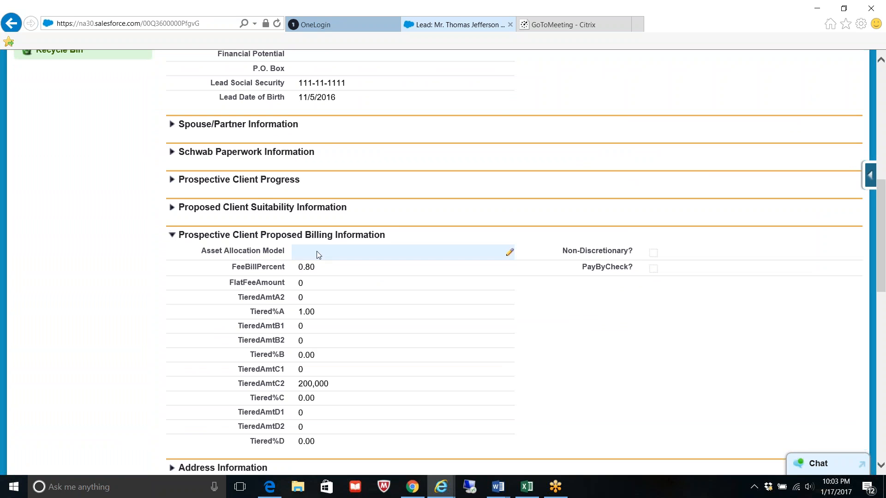
{"action": "left_click_drag", "start_coordinate": [882, 206], "coordinate": [883, 78]}
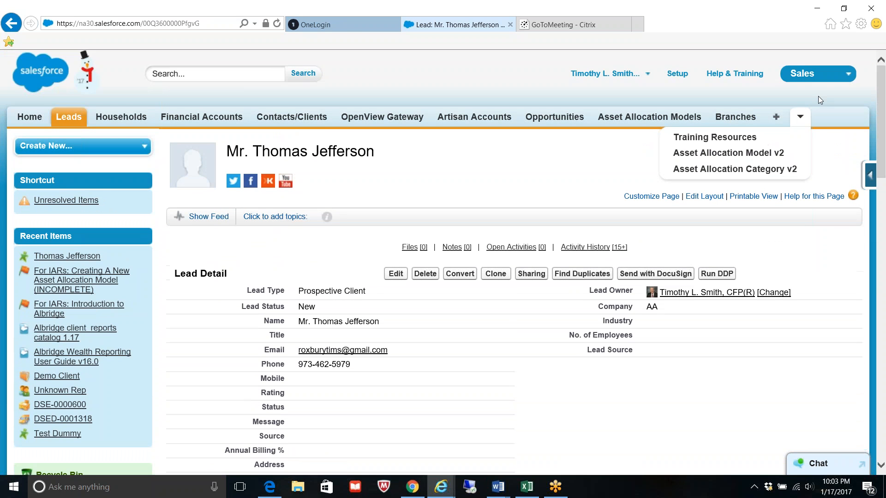
Start a new Asset Allocation Model v2 record
{"action": "left_click", "coordinate": [801, 119]}
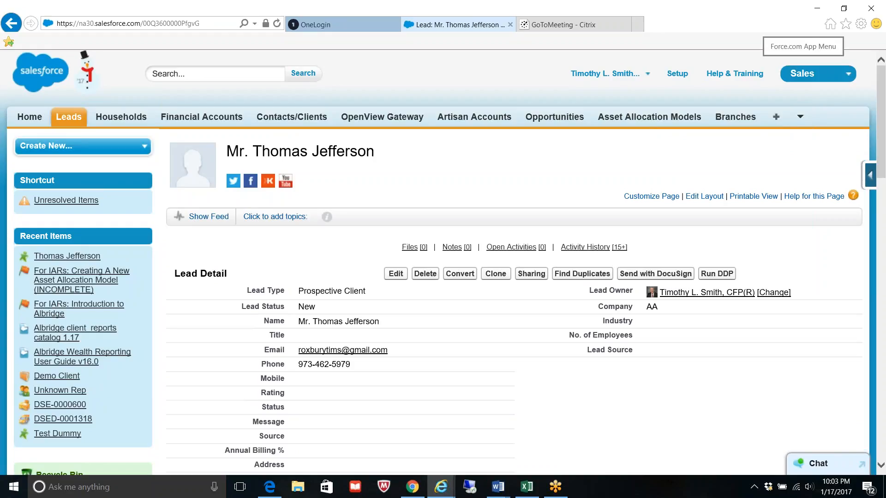
{"action": "left_click", "coordinate": [801, 122]}
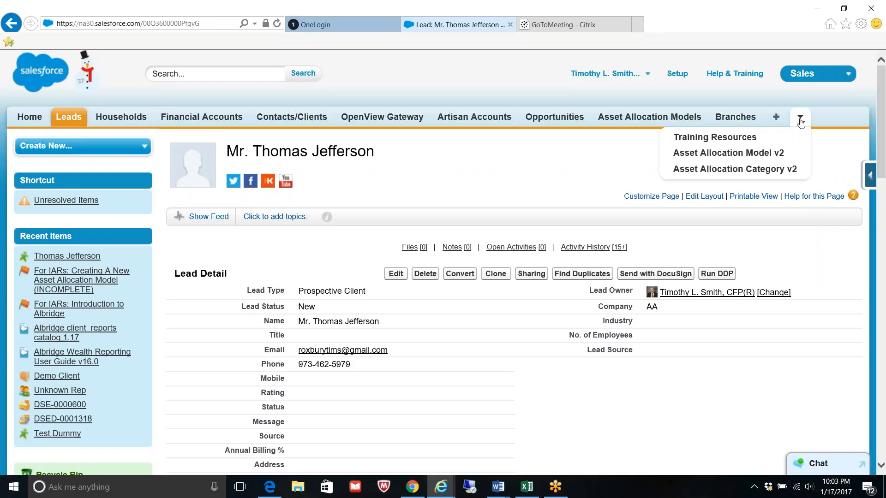
{"action": "left_click", "coordinate": [767, 155]}
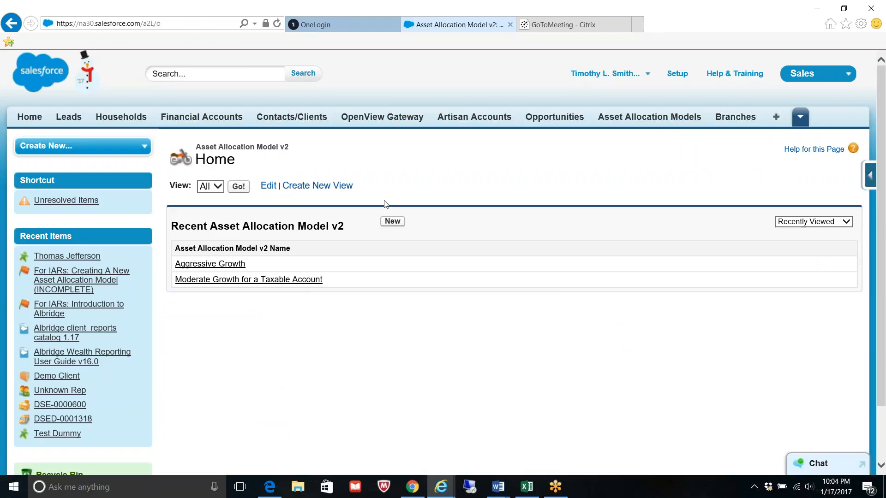
{"action": "left_click", "coordinate": [393, 223]}
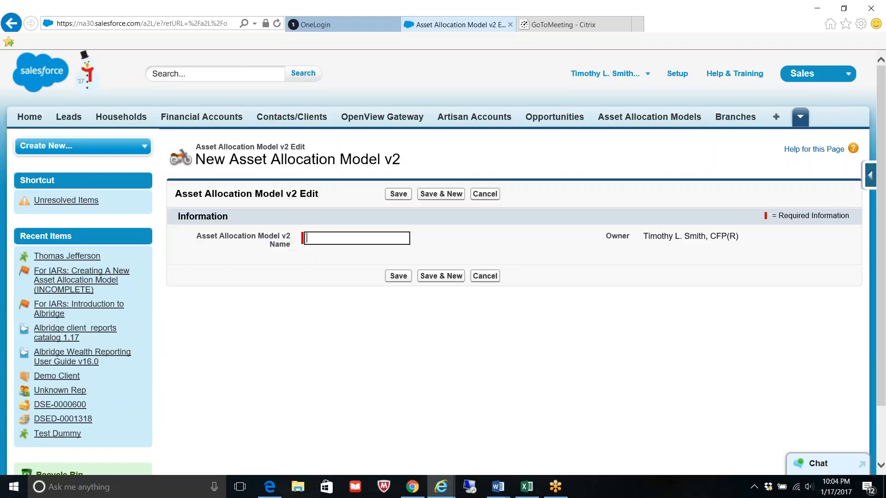
Check the chart title in the PDF in Edge, name the new Salesforce model "Growth Advanced Asset Allocation" and save it
{"action": "left_click", "coordinate": [270, 486]}
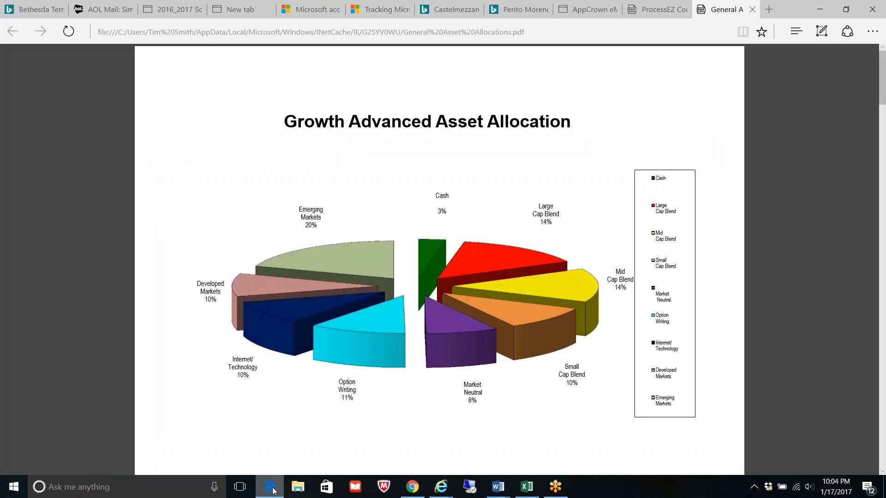
{"action": "mouse_move", "coordinate": [443, 491]}
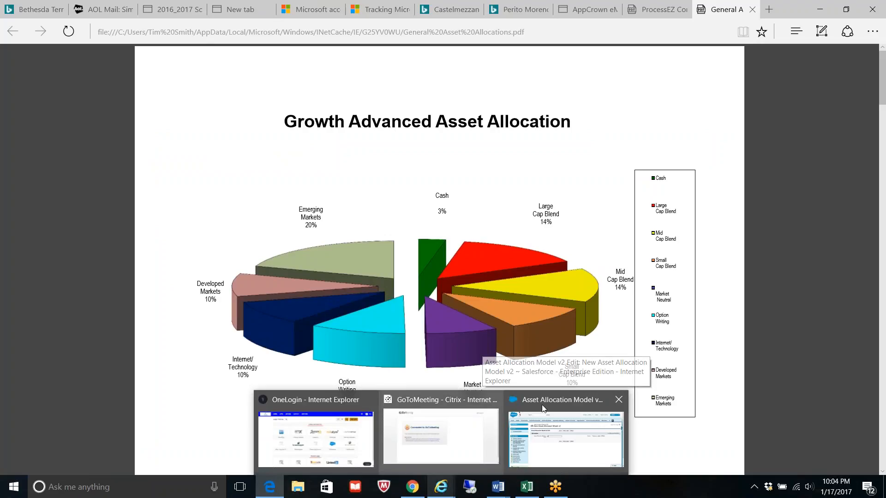
{"action": "left_click", "coordinate": [555, 427]}
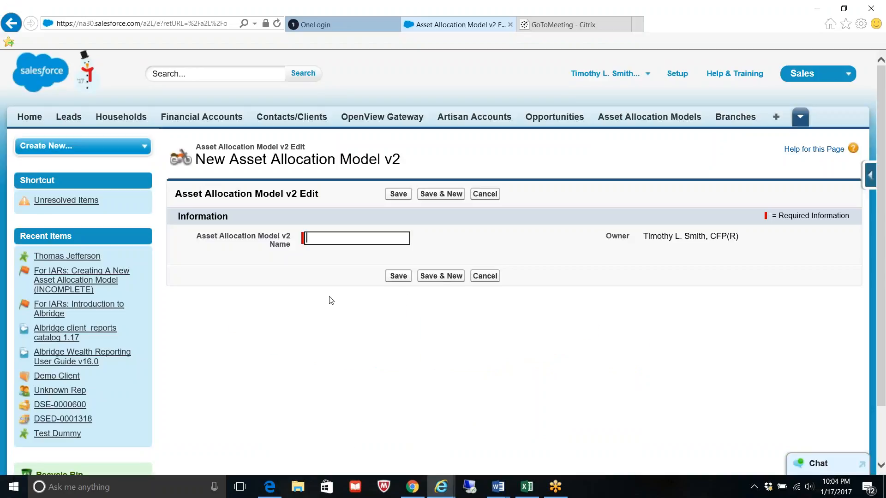
{"action": "type", "text": "Growt"}
{"action": "key", "text": "BackSpace"}
{"action": "key", "text": "BackSpace"}
{"action": "key", "text": "BackSpace"}
{"action": "key", "text": "BackSpace"}
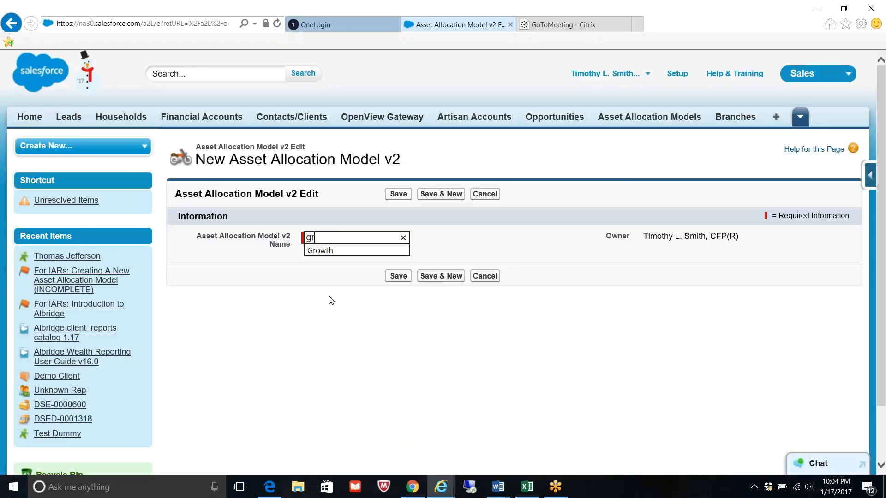
{"action": "type", "text": "rowth Adva"}
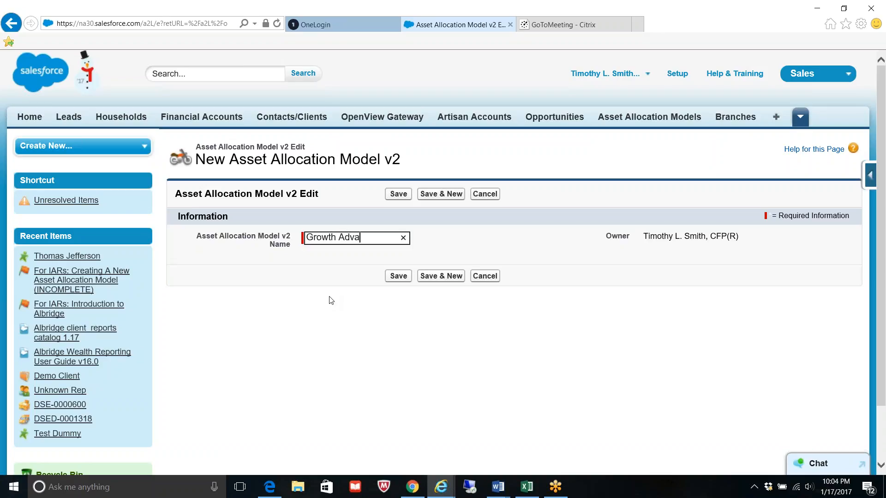
{"action": "type", "text": "nced Asset "}
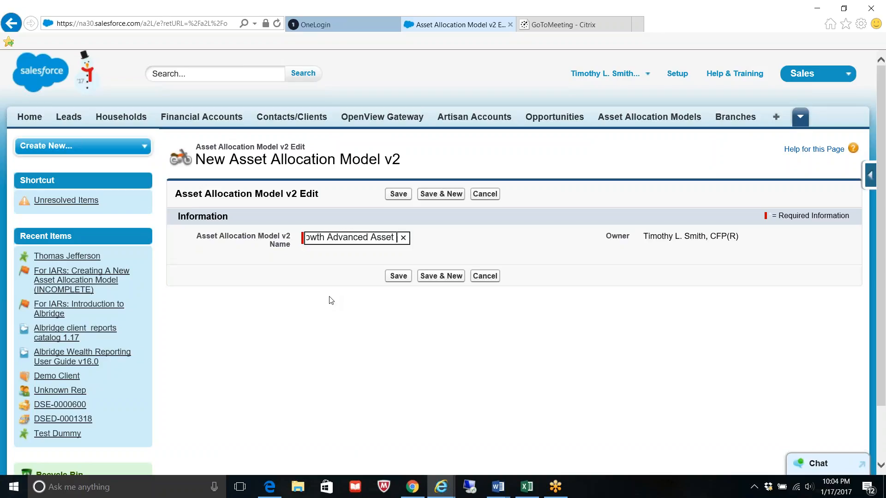
{"action": "type", "text": "Allocation"}
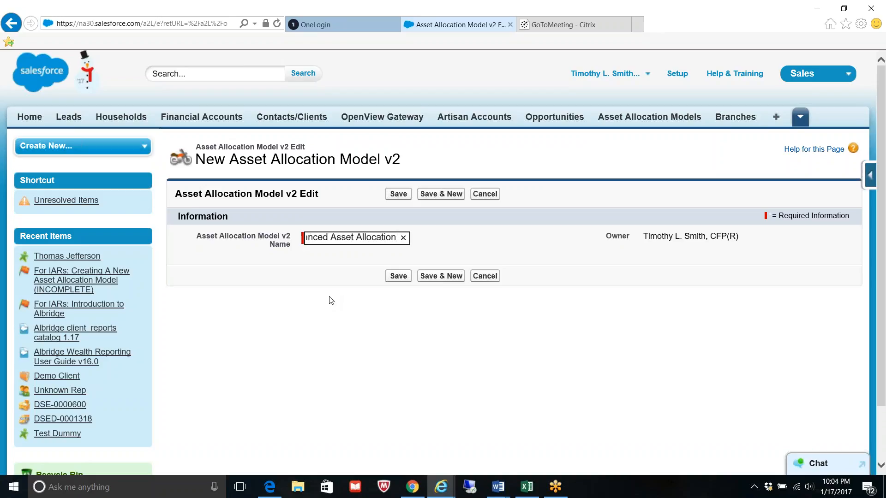
{"action": "left_click", "coordinate": [398, 276]}
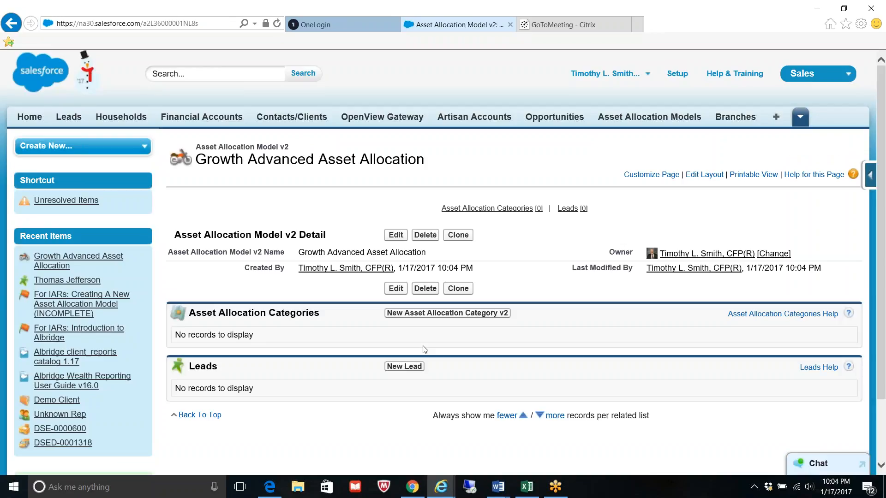
Add a Market Neutral Strategy category at 8.0 percent to the model, consulting the allocation chart in Edge, and save it
{"action": "left_click", "coordinate": [471, 315]}
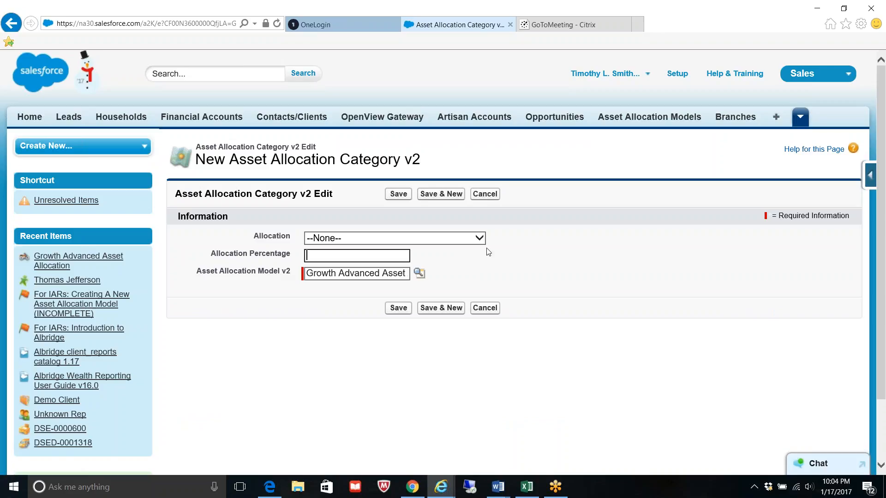
{"action": "left_click", "coordinate": [271, 490]}
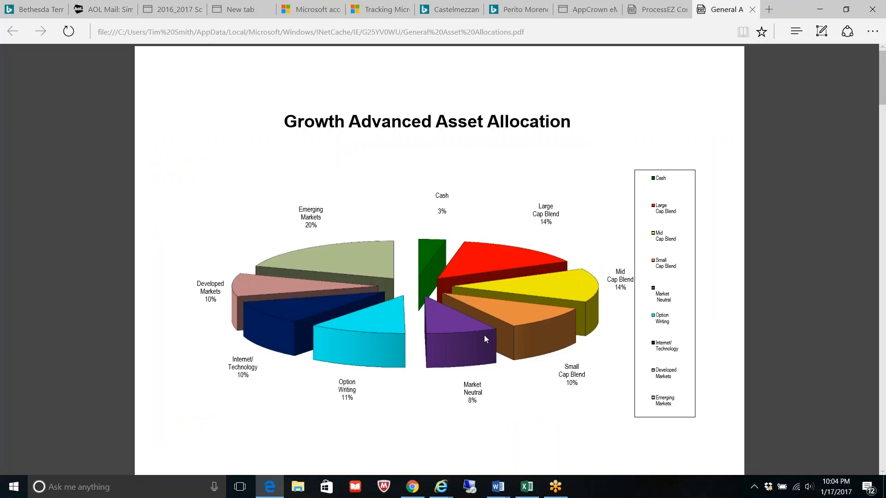
{"action": "mouse_move", "coordinate": [440, 487]}
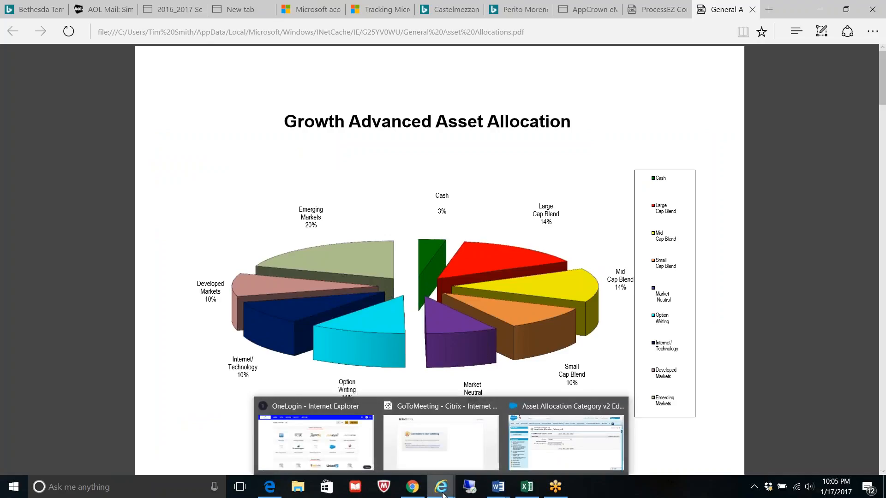
{"action": "left_click", "coordinate": [553, 452]}
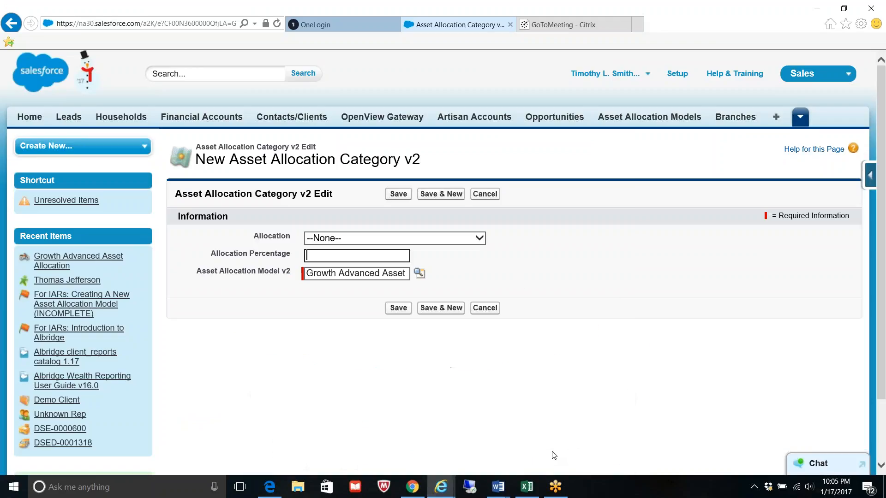
{"action": "left_click", "coordinate": [480, 239]}
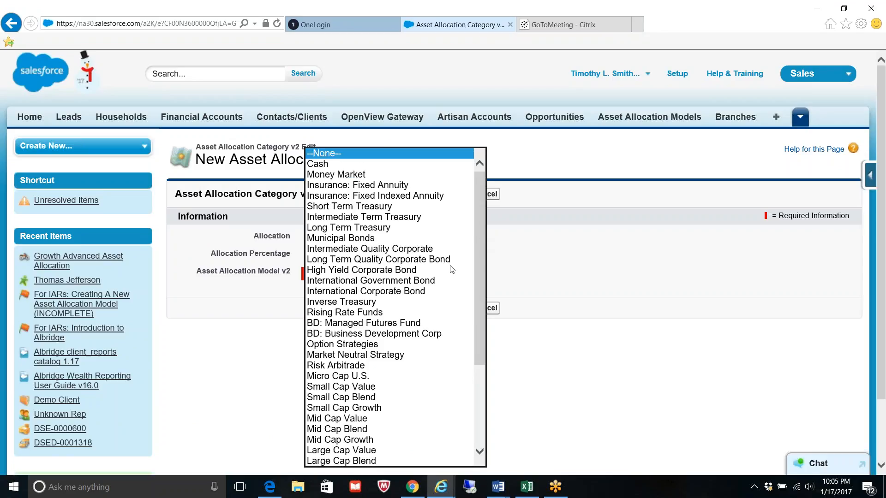
{"action": "left_click", "coordinate": [386, 355]}
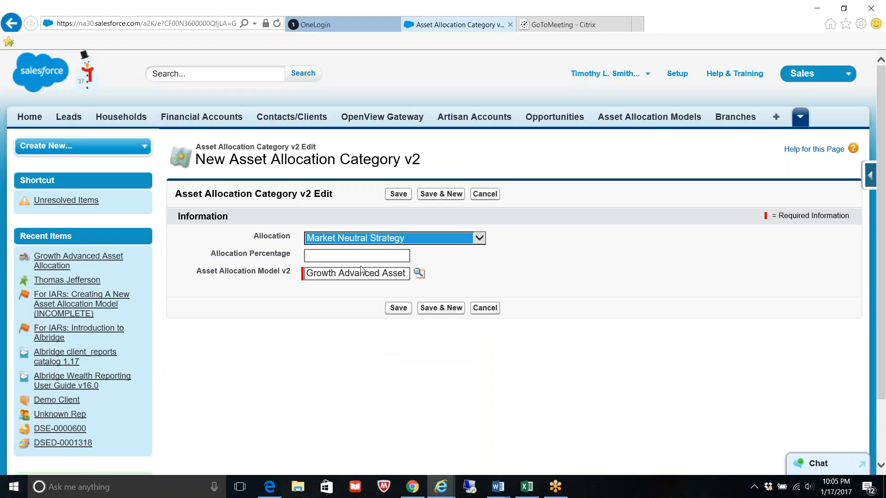
{"action": "left_click", "coordinate": [363, 257]}
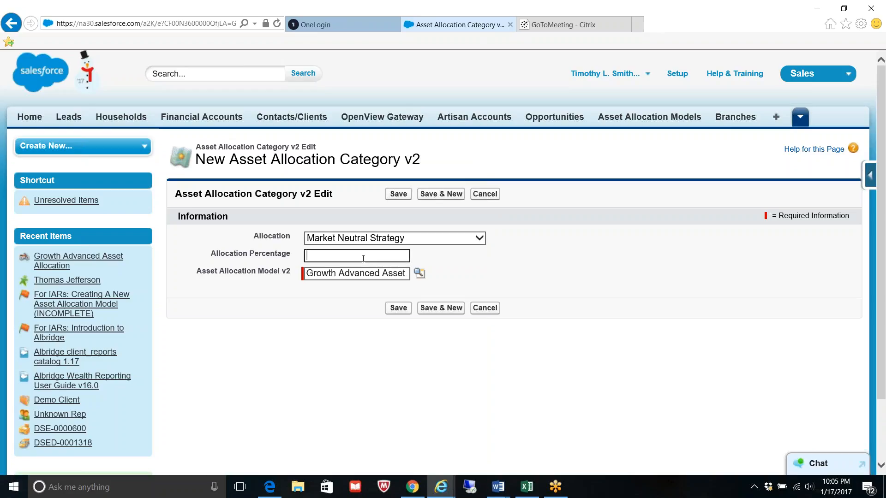
{"action": "type", "text": "8.0"}
{"action": "left_click", "coordinate": [398, 308]}
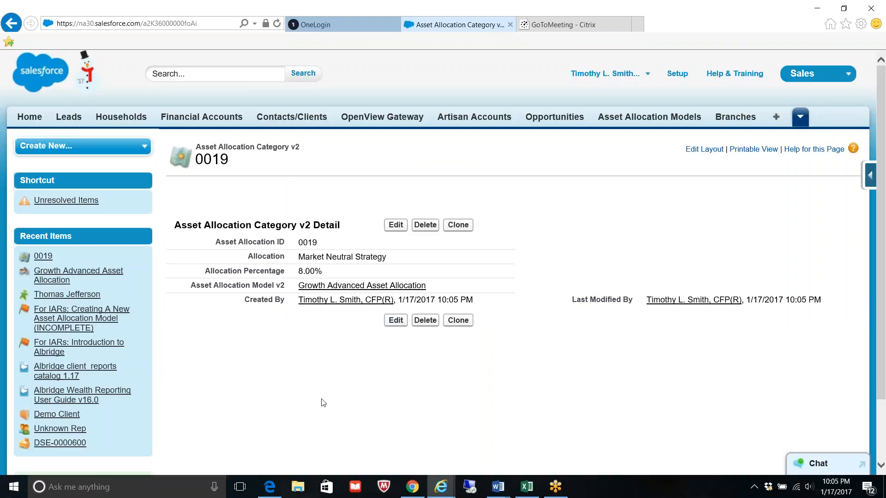
Consult the allocation chart PDF in Edge again and reopen the Growth Advanced Asset Allocation model record in Salesforce
{"action": "left_click", "coordinate": [270, 489]}
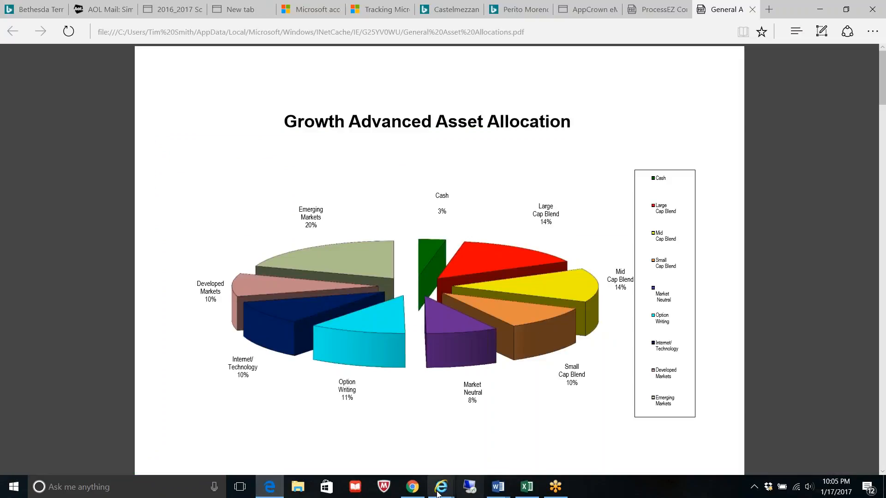
{"action": "mouse_move", "coordinate": [440, 488]}
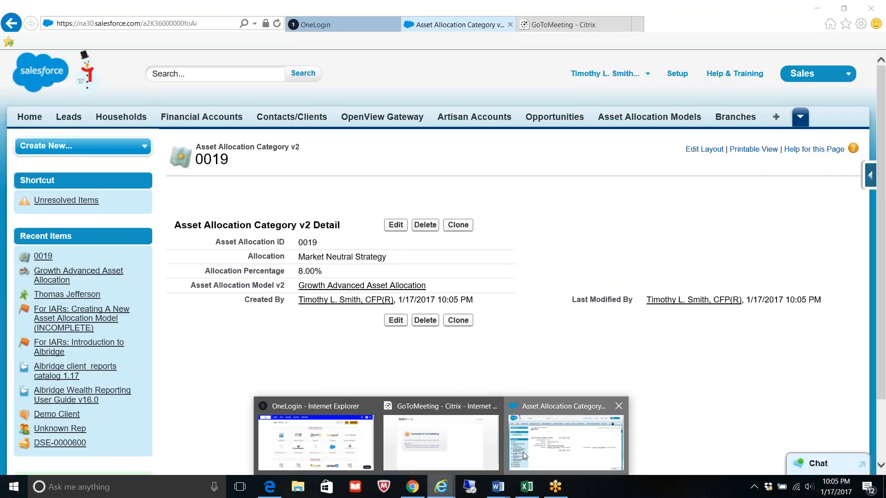
{"action": "left_click", "coordinate": [516, 456]}
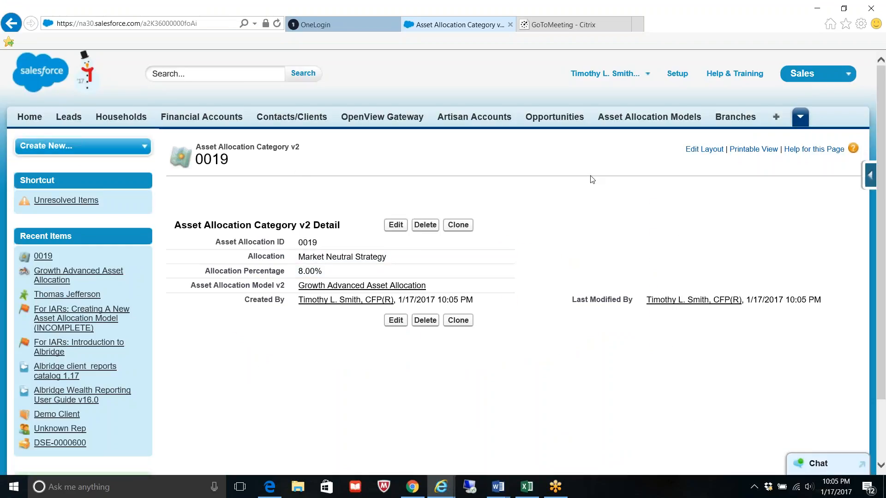
{"action": "left_click", "coordinate": [800, 119]}
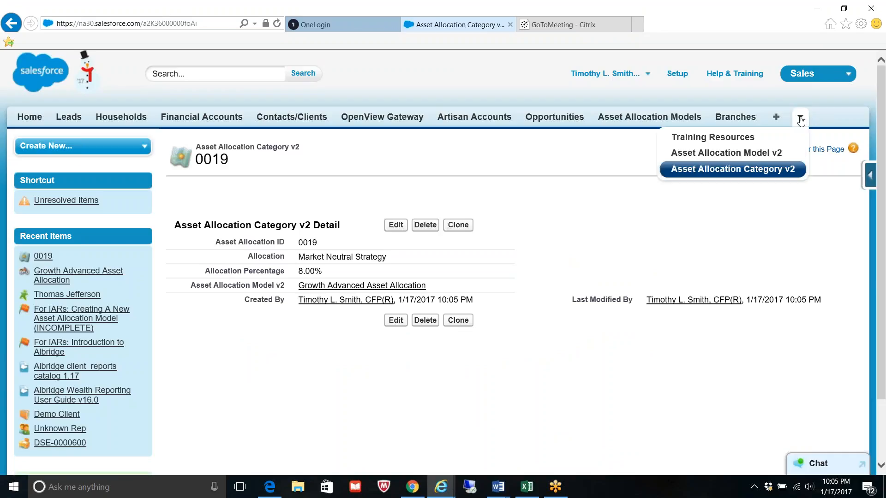
{"action": "left_click", "coordinate": [760, 170]}
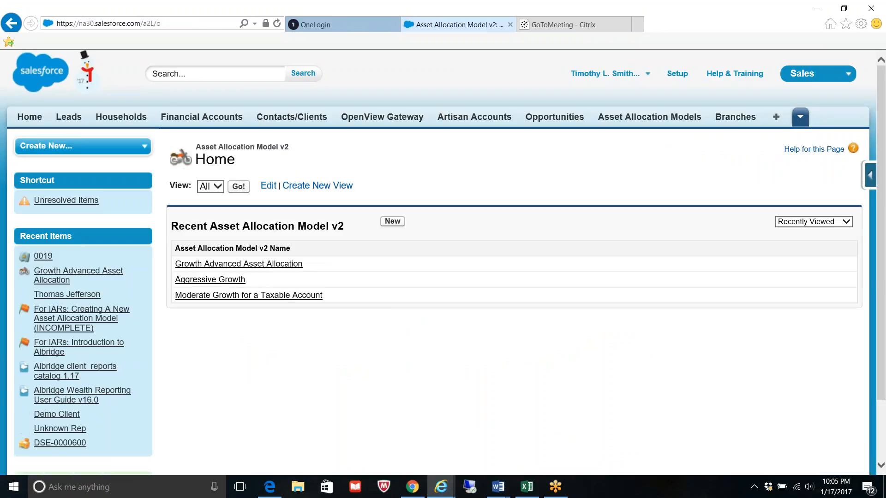
{"action": "left_click", "coordinate": [290, 264]}
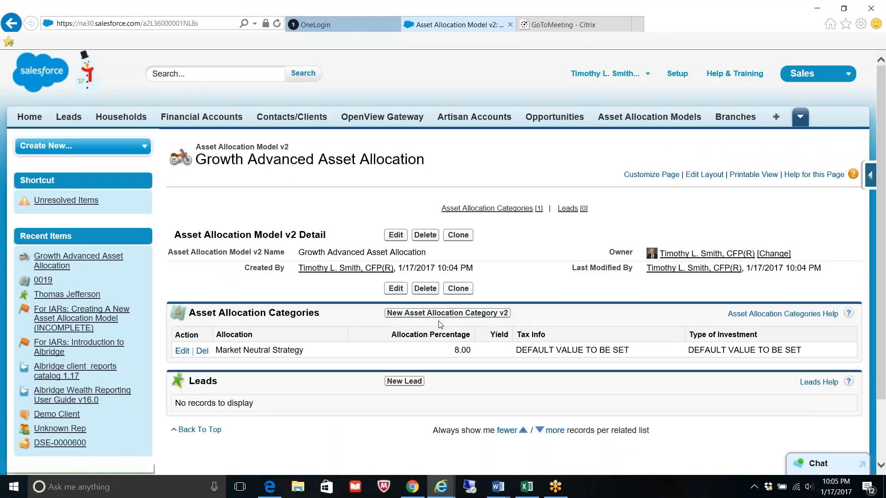
Add and save a Small Cap Growth category at 10.0 percent for the model, and return to the model's record
{"action": "left_click", "coordinate": [458, 314]}
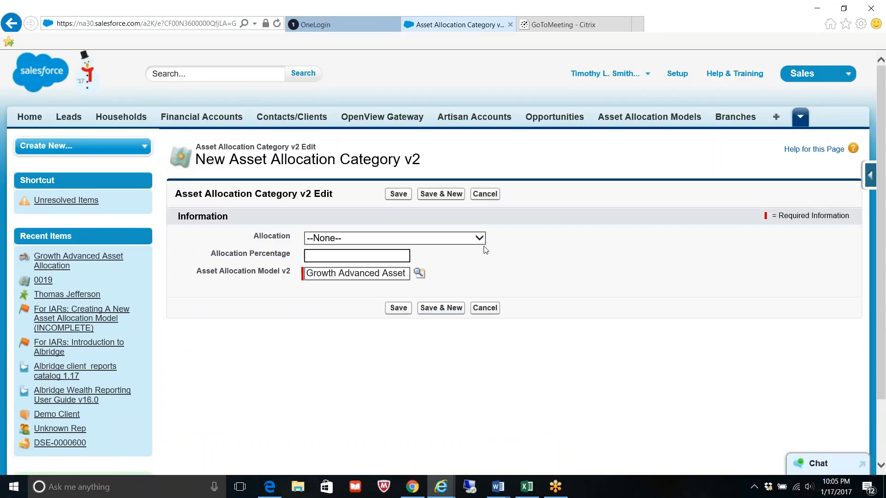
{"action": "left_click", "coordinate": [479, 239]}
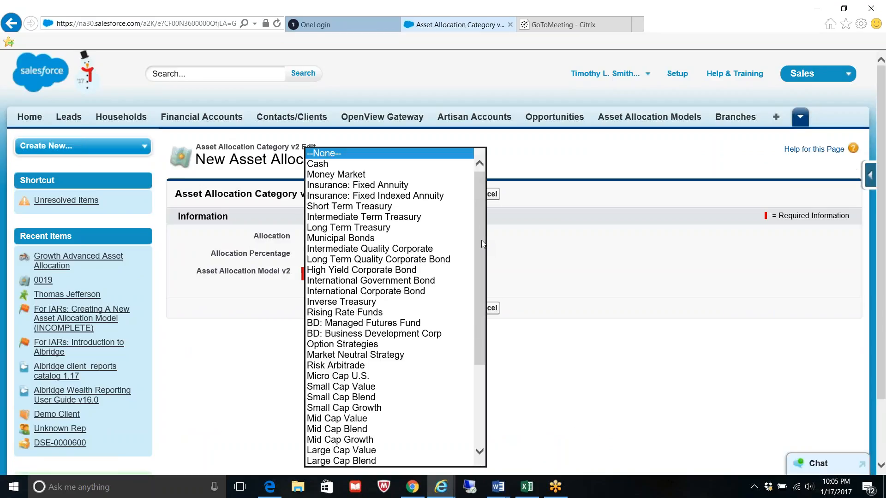
{"action": "left_click", "coordinate": [400, 409]}
{"action": "left_click", "coordinate": [391, 259]}
{"action": "type", "text": "10.0"}
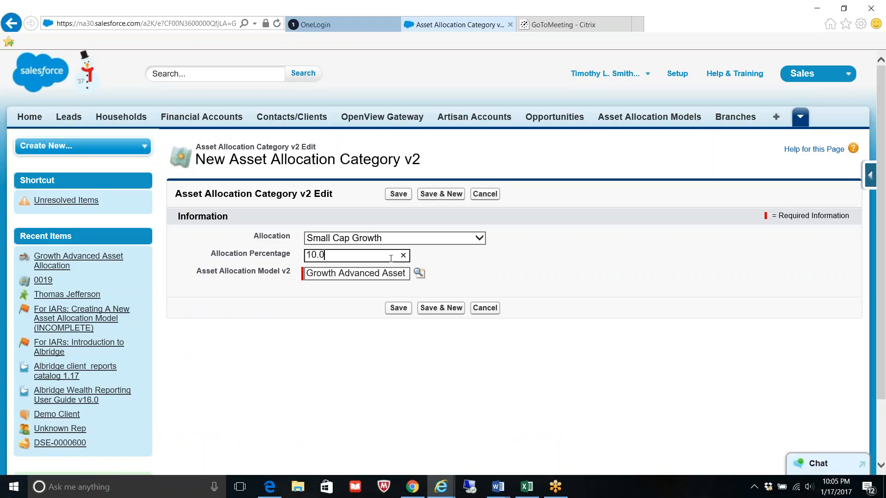
{"action": "left_click", "coordinate": [398, 307]}
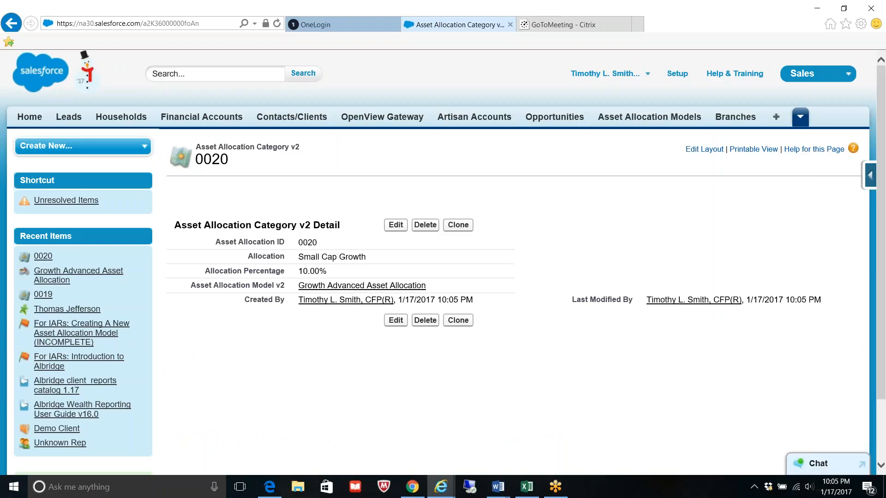
{"action": "mouse_move", "coordinate": [50, 275]}
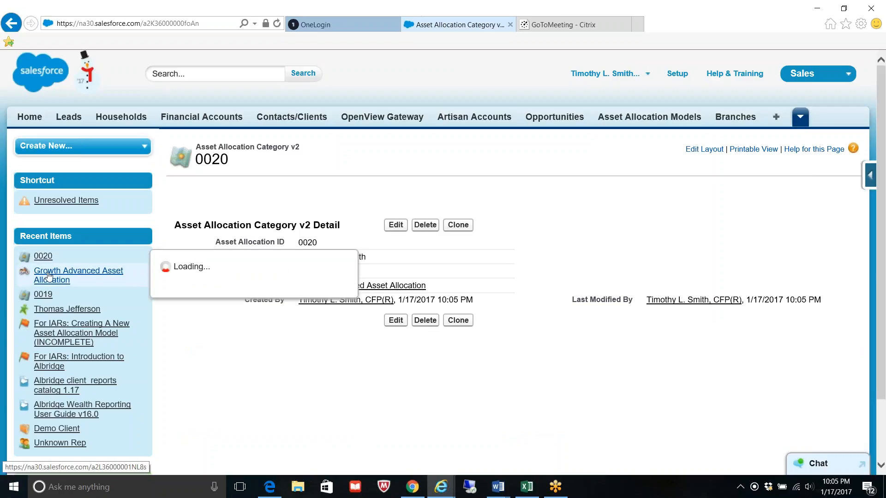
{"action": "left_click", "coordinate": [49, 275]}
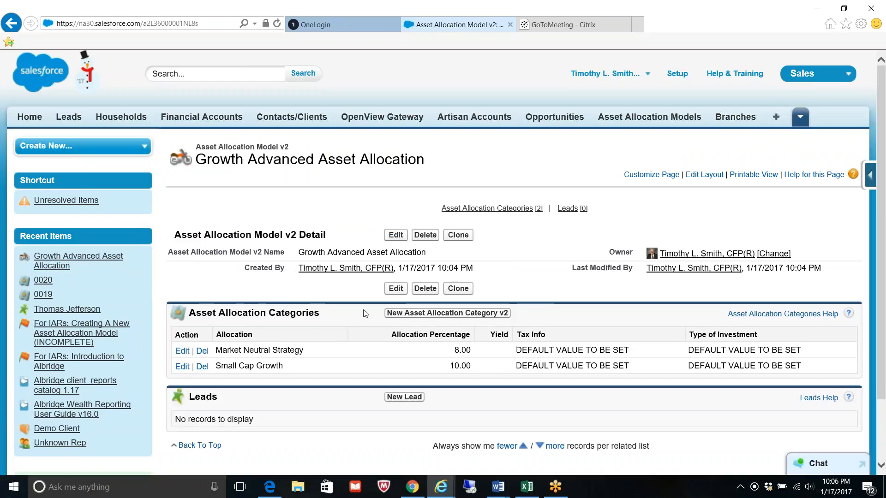
Consult the allocation chart in Edge, add and save a Mid Cap Blend category at 14.0 percent in Salesforce, and return to the model record
{"action": "left_click", "coordinate": [424, 315]}
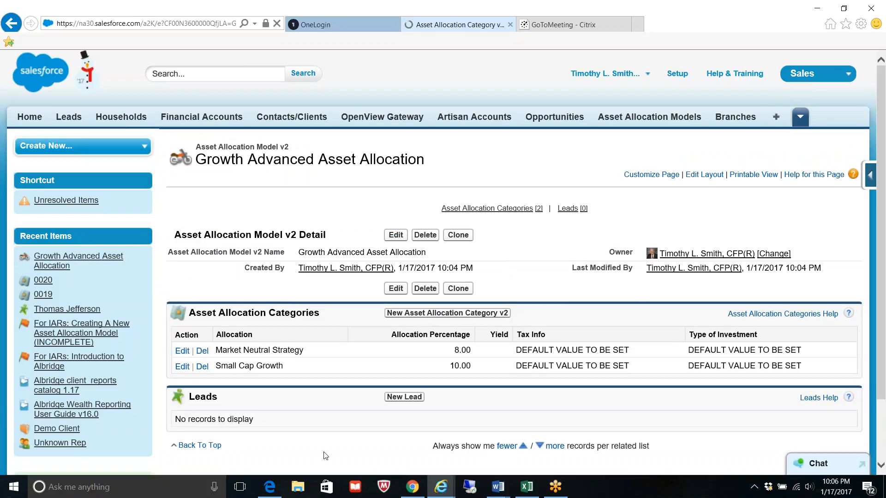
{"action": "left_click", "coordinate": [271, 490]}
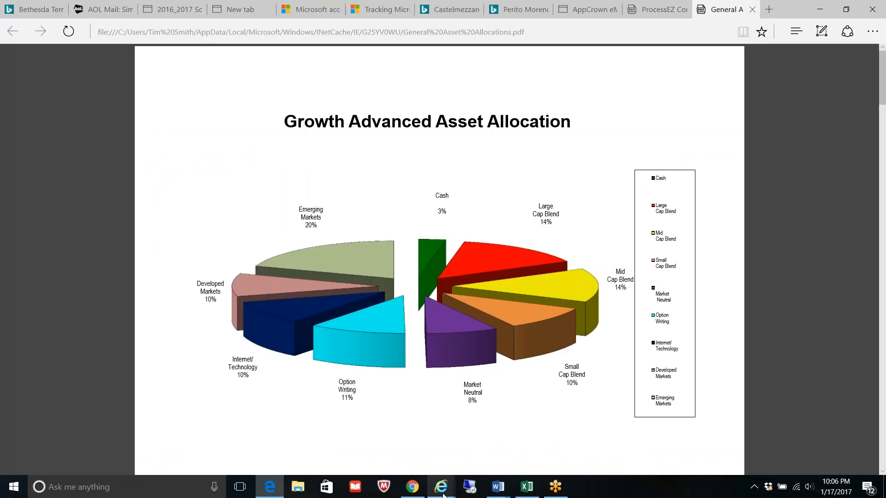
{"action": "mouse_move", "coordinate": [441, 496]}
{"action": "left_click", "coordinate": [541, 450]}
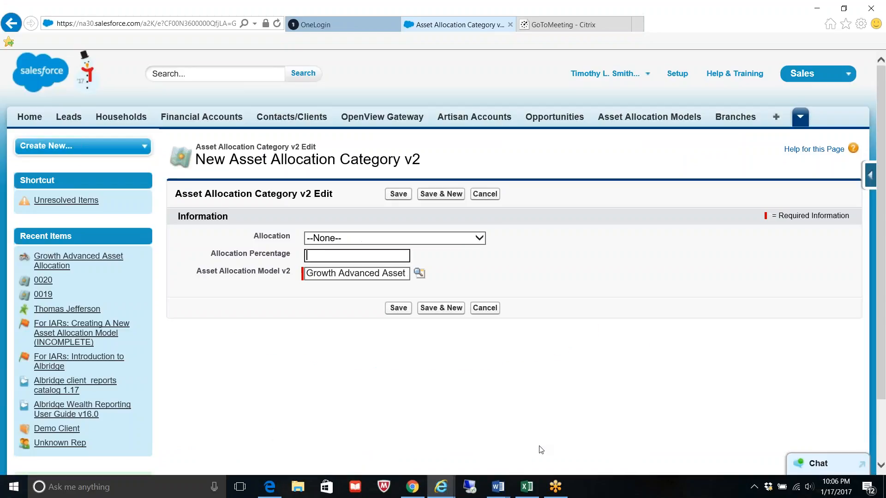
{"action": "left_click", "coordinate": [480, 238]}
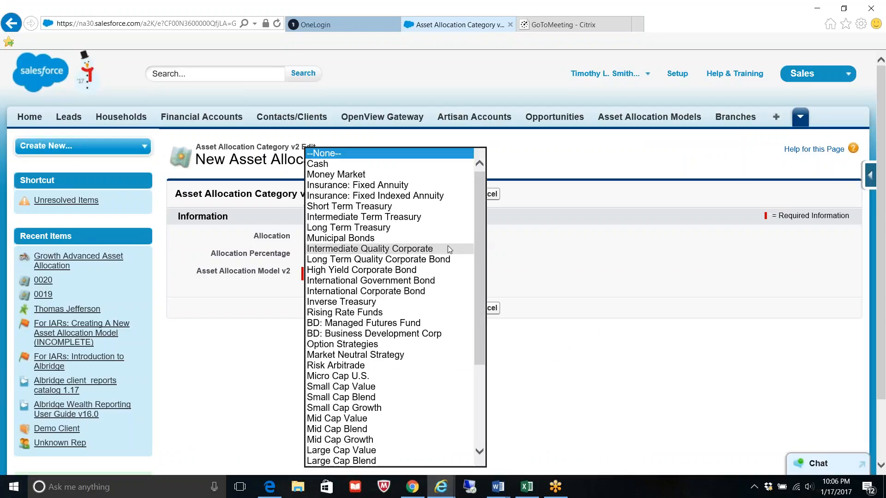
{"action": "left_click", "coordinate": [378, 428]}
{"action": "left_click", "coordinate": [344, 258]}
{"action": "type", "text": "14.0"}
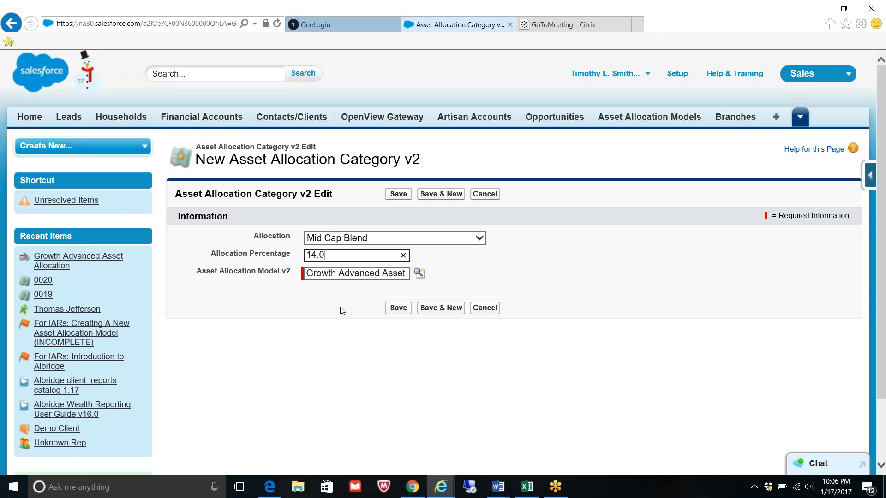
{"action": "left_click", "coordinate": [398, 308]}
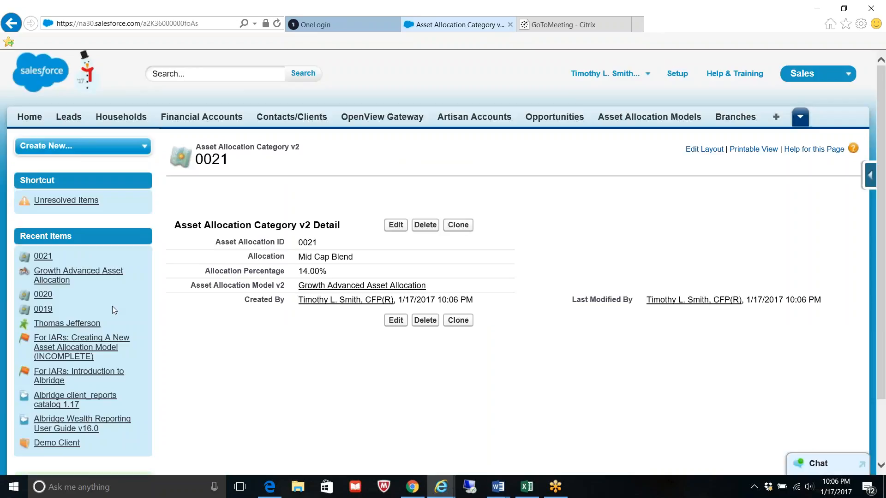
{"action": "left_click", "coordinate": [53, 278]}
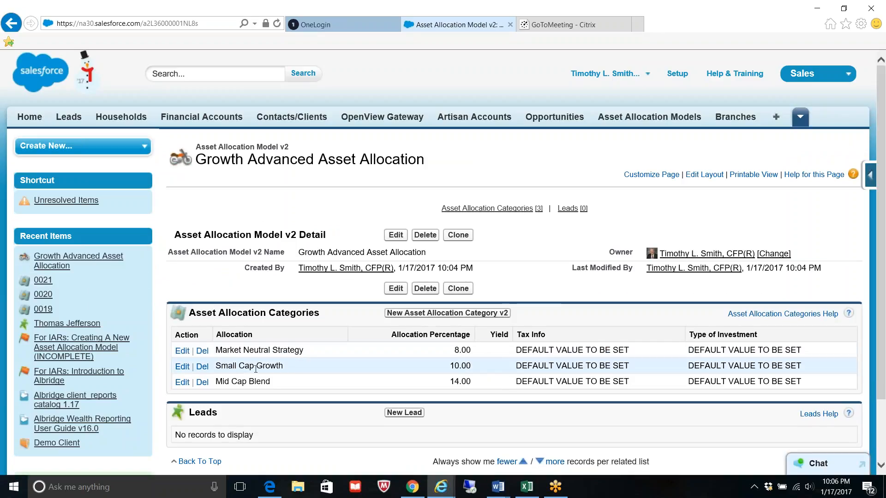
Change the model's Small Cap Growth category to Small Cap Blend and save it
{"action": "left_click", "coordinate": [182, 366]}
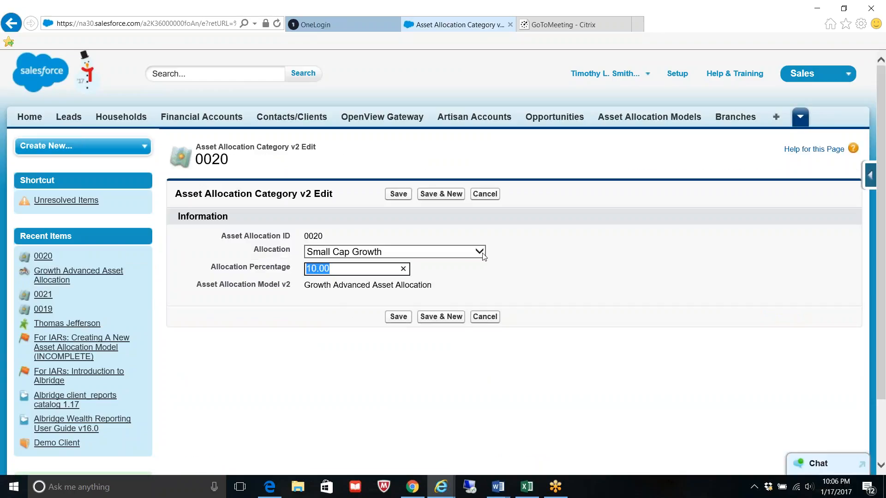
{"action": "left_click", "coordinate": [480, 251]}
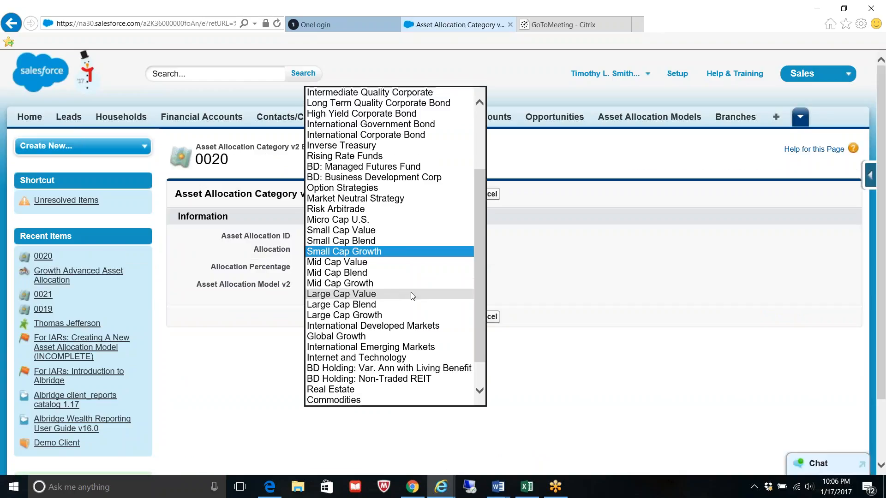
{"action": "left_click", "coordinate": [372, 242]}
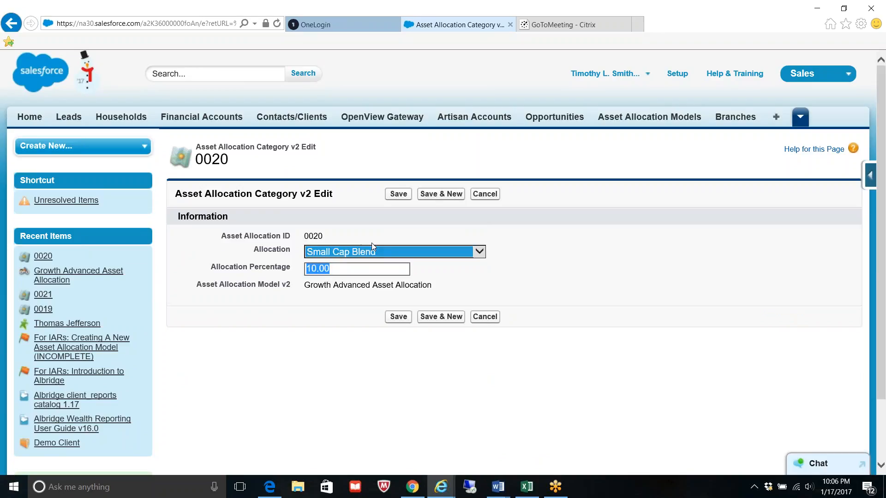
{"action": "left_click", "coordinate": [398, 317]}
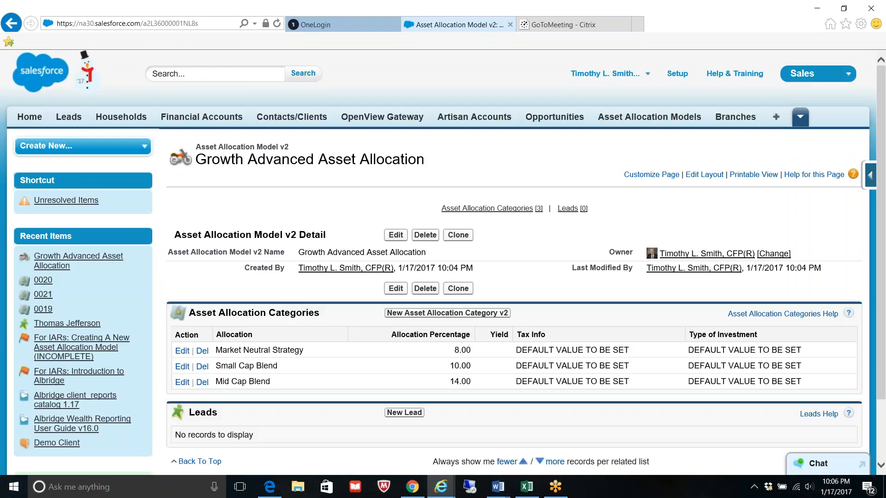
Add and save a Large Cap Blend category at 14.0 percent, consulting the chart in Edge, and return to the model record in Salesforce
{"action": "left_click", "coordinate": [408, 313]}
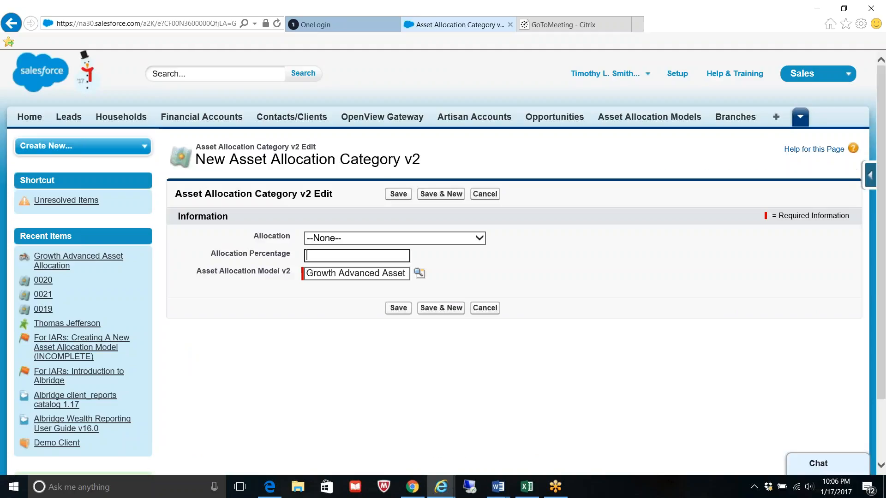
{"action": "left_click", "coordinate": [271, 493]}
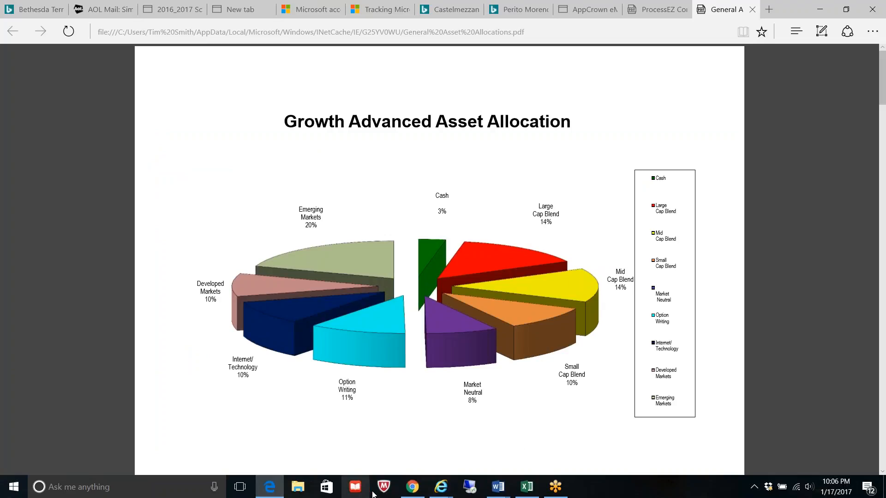
{"action": "mouse_move", "coordinate": [440, 493]}
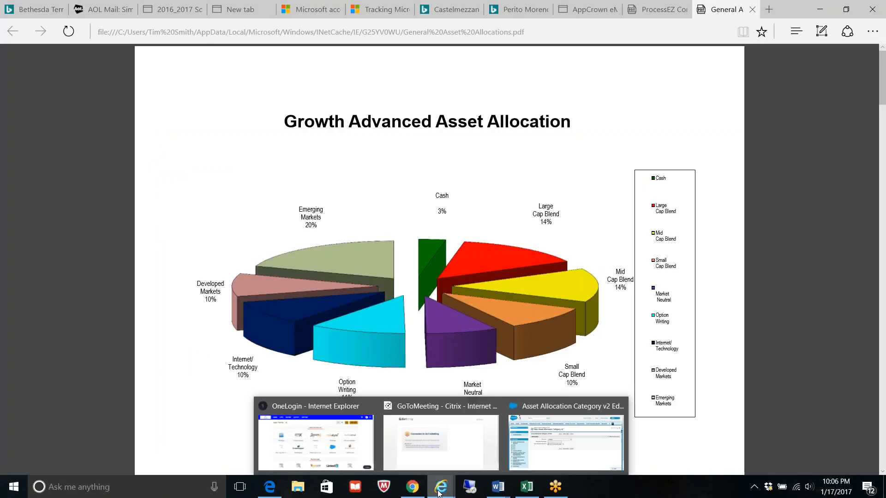
{"action": "left_click", "coordinate": [541, 454]}
{"action": "left_click", "coordinate": [480, 239]}
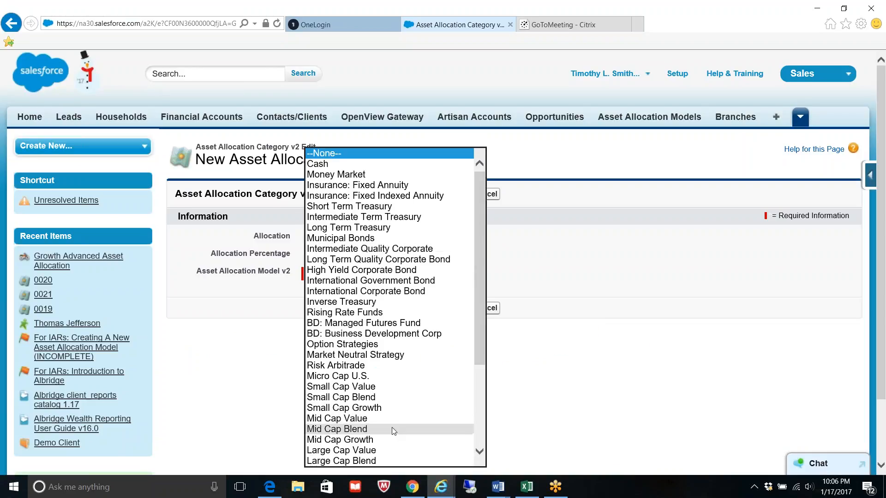
{"action": "left_click", "coordinate": [386, 461]}
{"action": "left_click", "coordinate": [353, 254]}
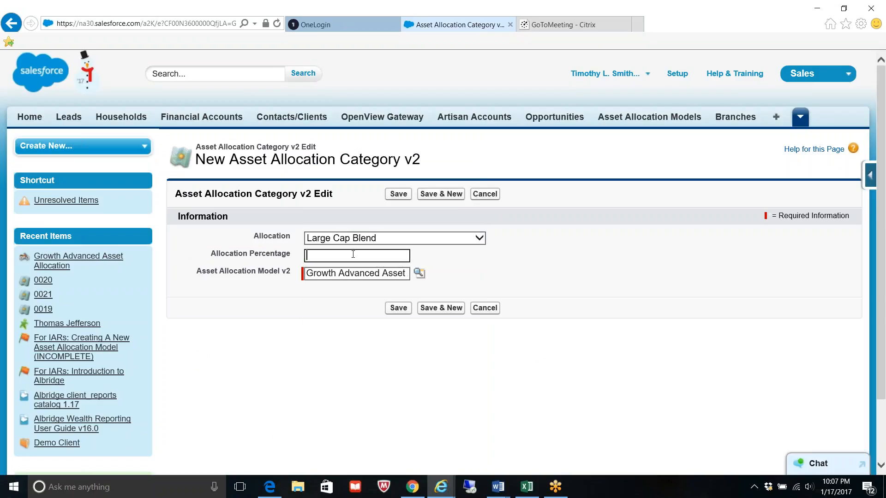
{"action": "type", "text": "14.0"}
{"action": "left_click", "coordinate": [399, 308]}
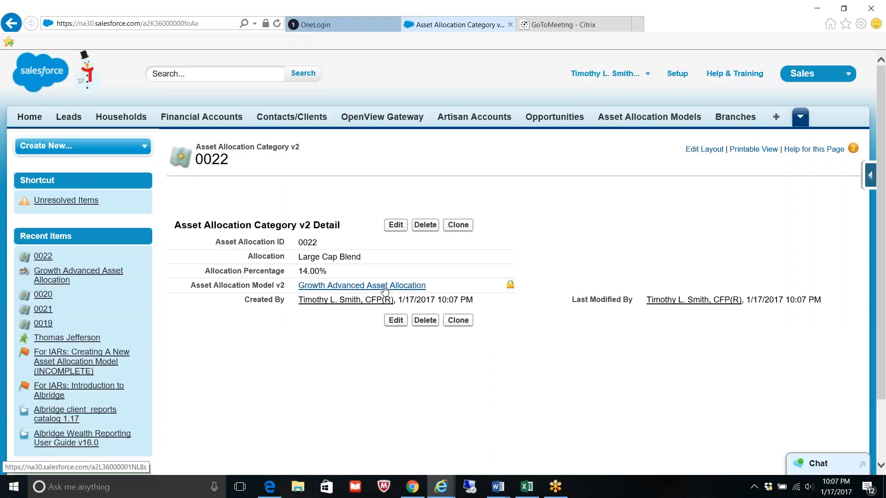
{"action": "left_click", "coordinate": [392, 286]}
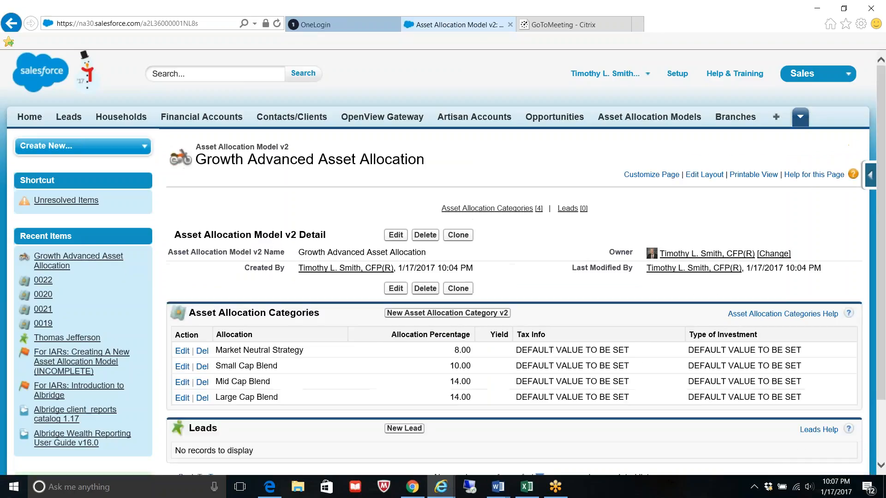
Check the cash share in the Edge chart, add and save a Money Market category at 3 percent in Salesforce, and reopen the model record
{"action": "left_click", "coordinate": [460, 314]}
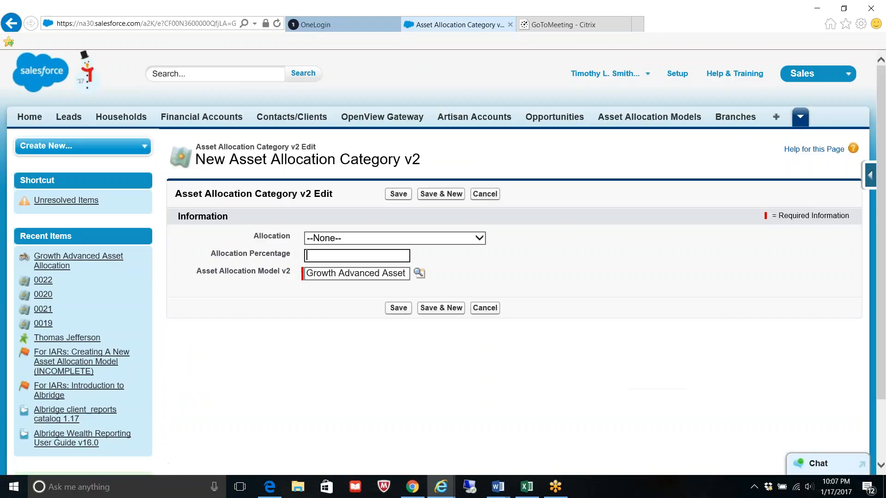
{"action": "left_click", "coordinate": [272, 488]}
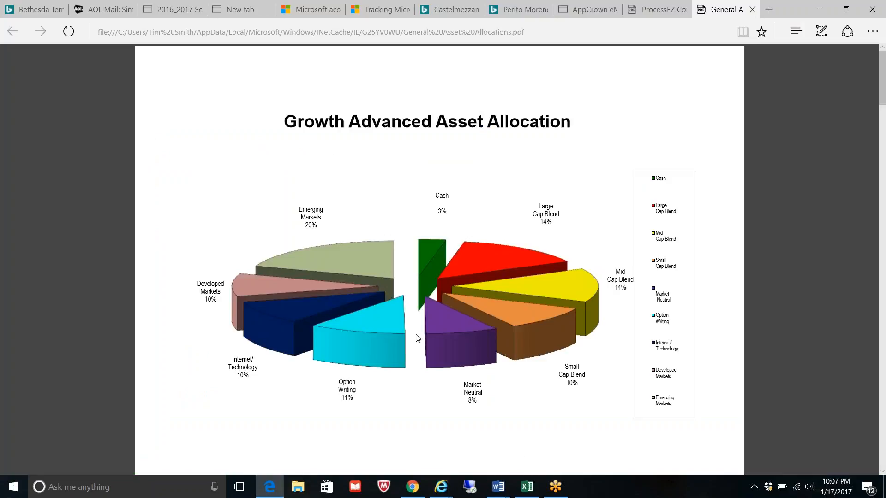
{"action": "mouse_move", "coordinate": [442, 493]}
{"action": "left_click", "coordinate": [551, 443]}
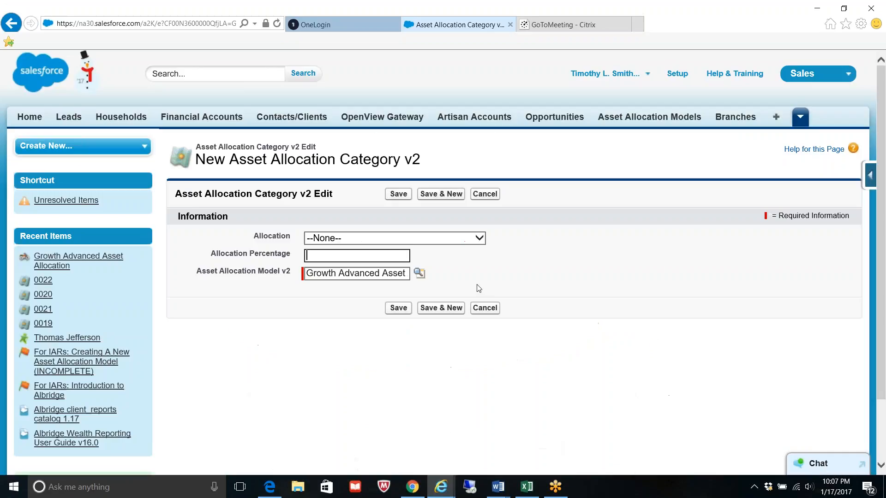
{"action": "left_click", "coordinate": [479, 243]}
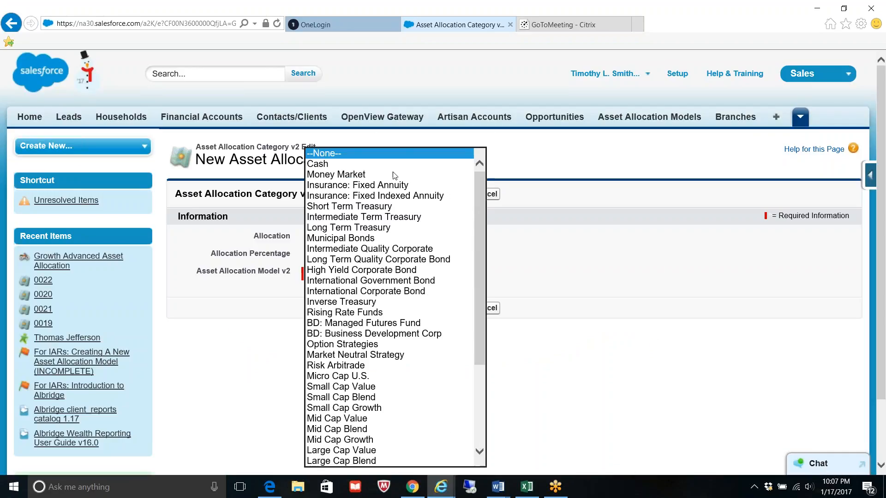
{"action": "left_click", "coordinate": [340, 175]}
{"action": "key", "text": "Tab"}
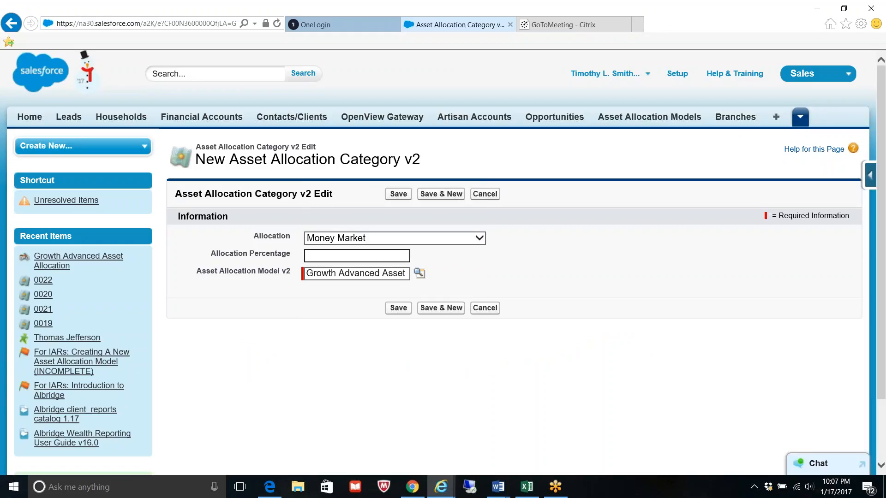
{"action": "left_click", "coordinate": [398, 308]}
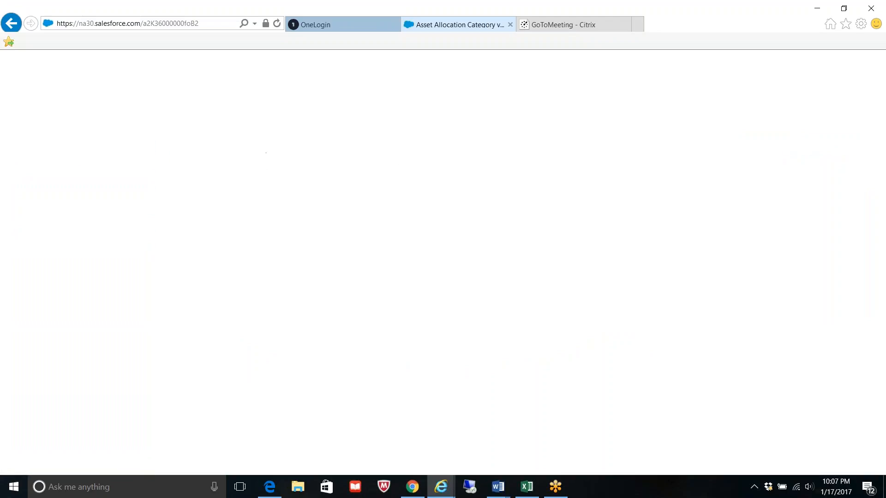
{"action": "left_click", "coordinate": [361, 286]}
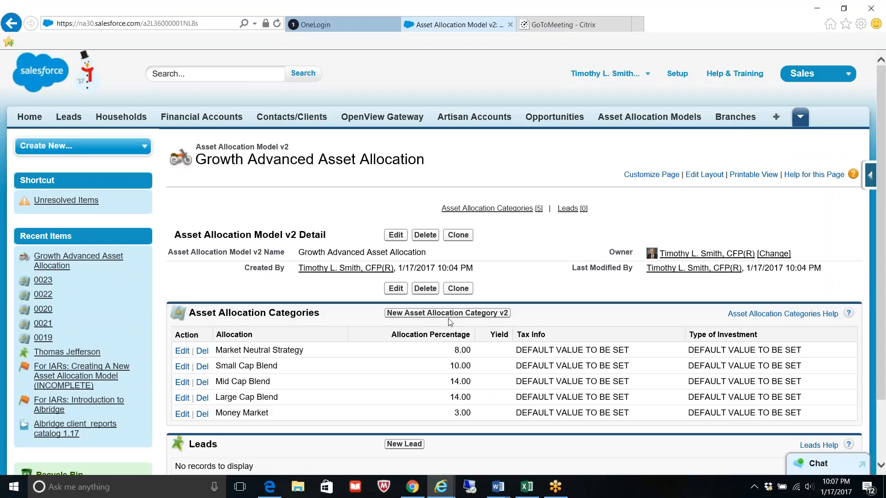
Add and save an International Emerging Markets category at 20.0 percent in Salesforce, consulting the chart in Edge, and return to the model record
{"action": "left_click", "coordinate": [462, 313]}
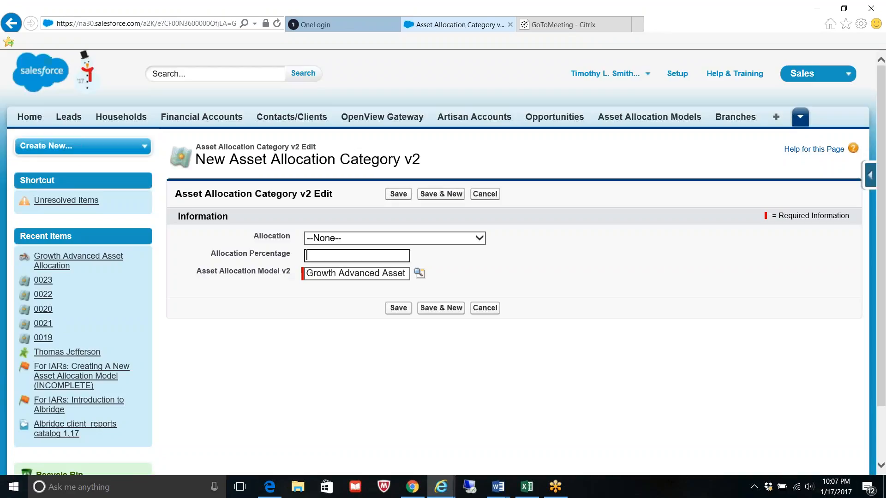
{"action": "left_click", "coordinate": [269, 487]}
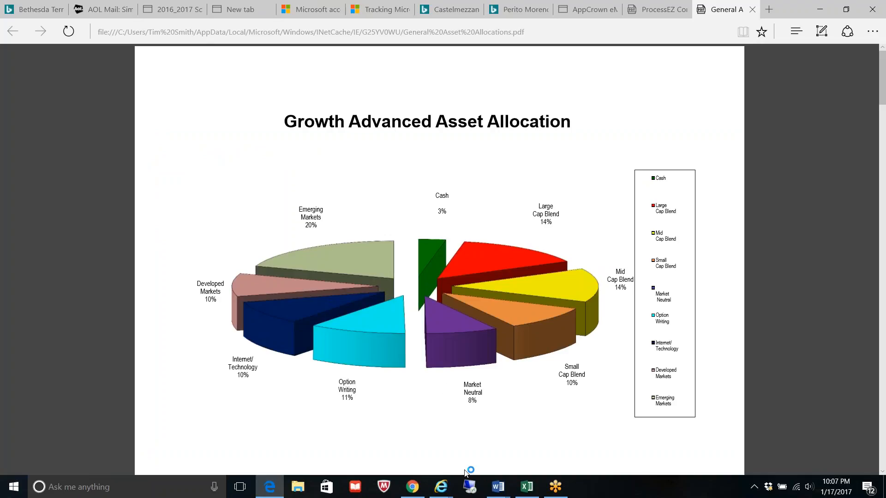
{"action": "mouse_move", "coordinate": [445, 488]}
{"action": "left_click", "coordinate": [544, 436]}
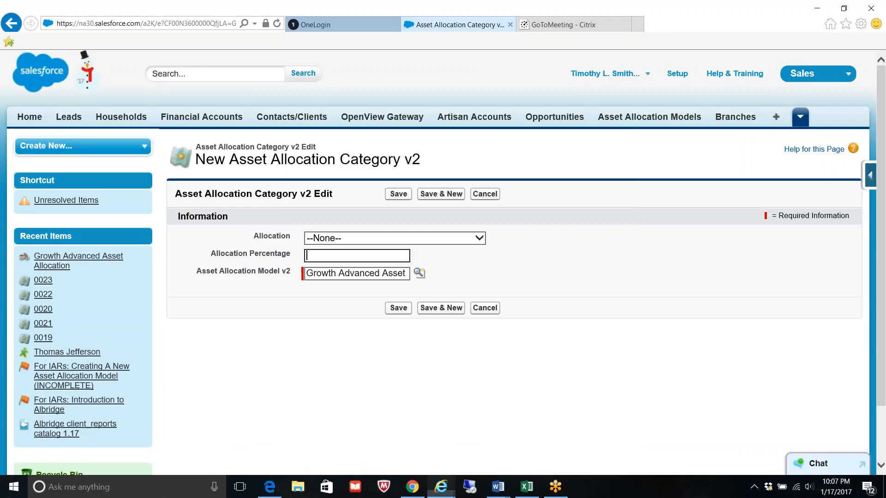
{"action": "left_click", "coordinate": [388, 238]}
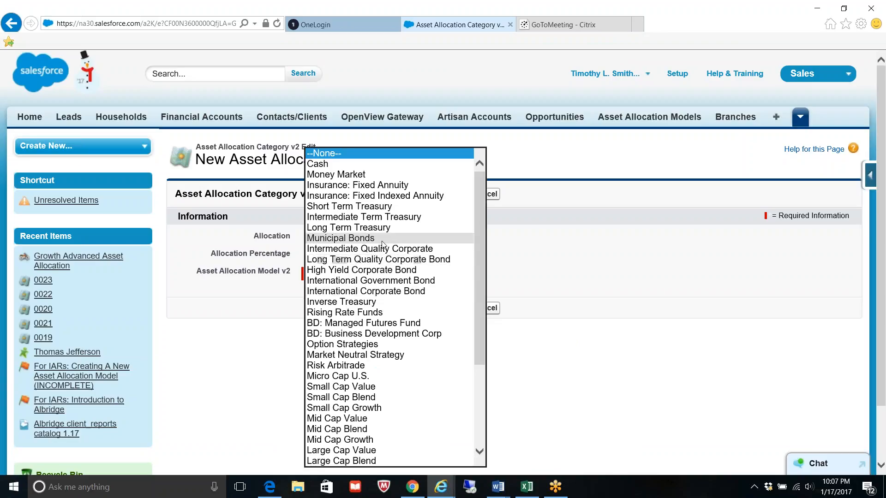
{"action": "scroll", "coordinate": [483, 417], "scroll_direction": "down", "scroll_amount": 5}
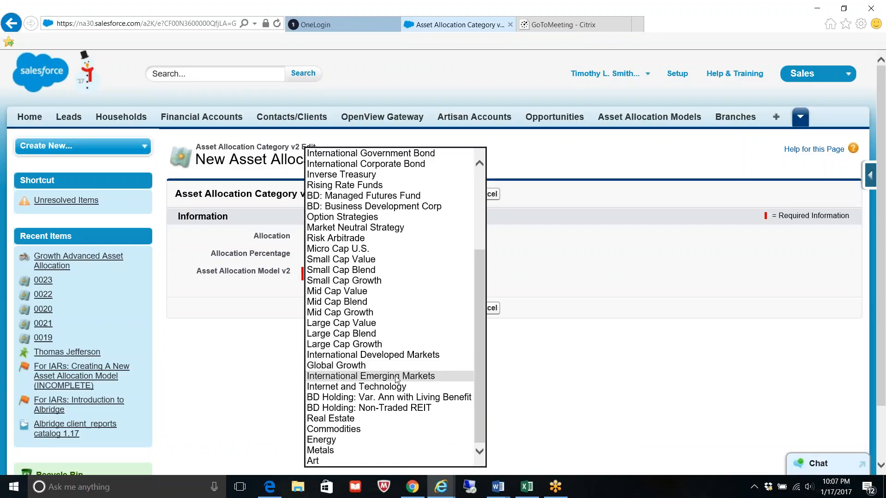
{"action": "left_click", "coordinate": [397, 377]}
{"action": "left_click", "coordinate": [367, 259]}
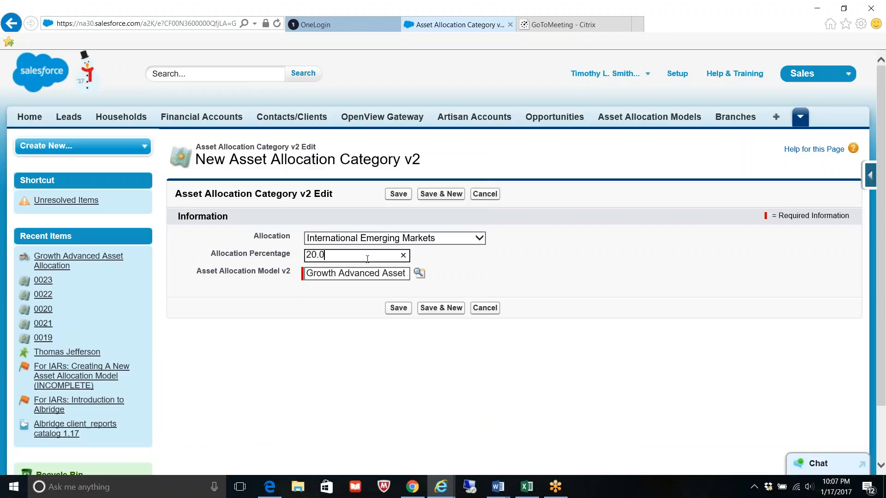
{"action": "left_click", "coordinate": [398, 308]}
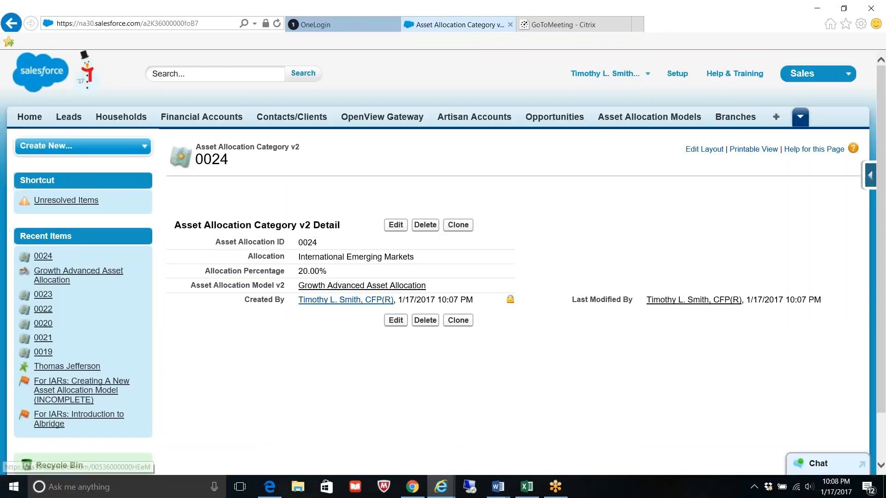
{"action": "left_click", "coordinate": [382, 284]}
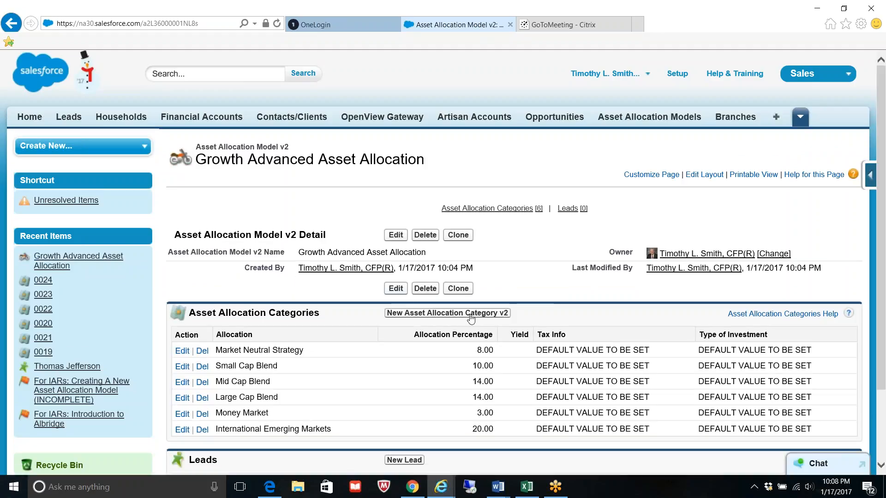
Start a new allocation category for the model, consult the pie chart in Edge, and choose International Developed Markets in Salesforce
{"action": "left_click", "coordinate": [471, 313]}
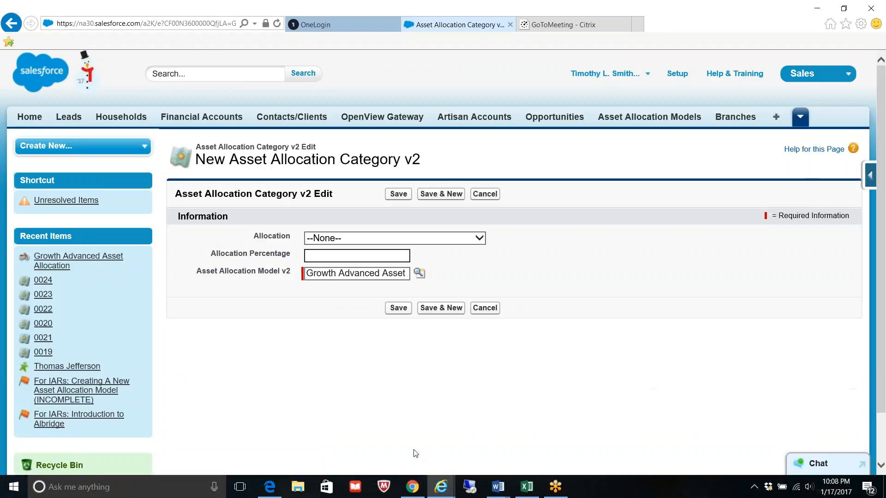
{"action": "left_click", "coordinate": [272, 491]}
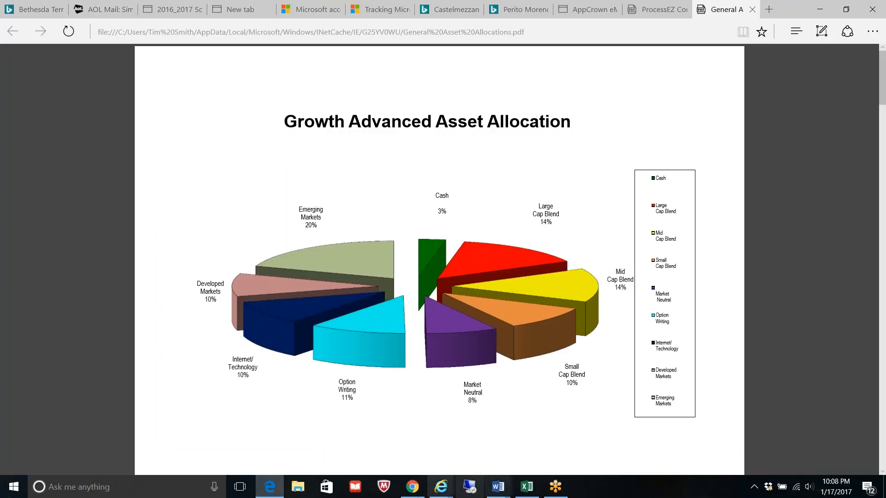
{"action": "mouse_move", "coordinate": [456, 494]}
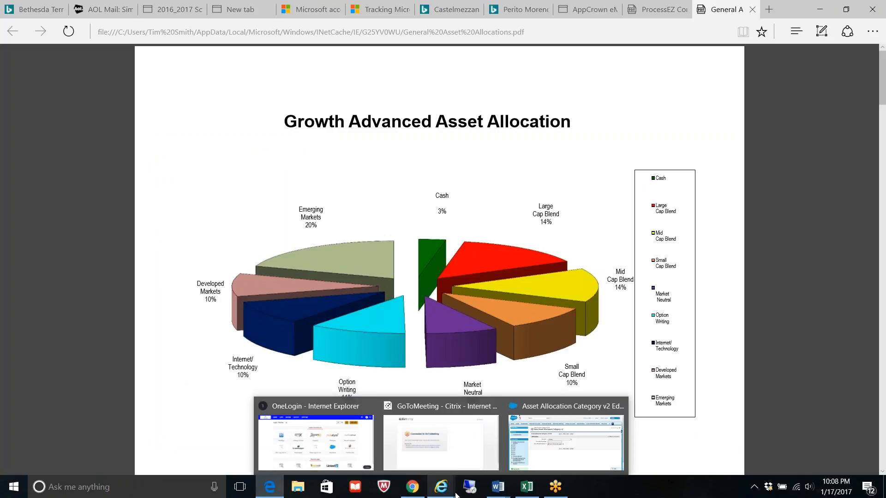
{"action": "left_click", "coordinate": [547, 445]}
{"action": "left_click", "coordinate": [480, 238]}
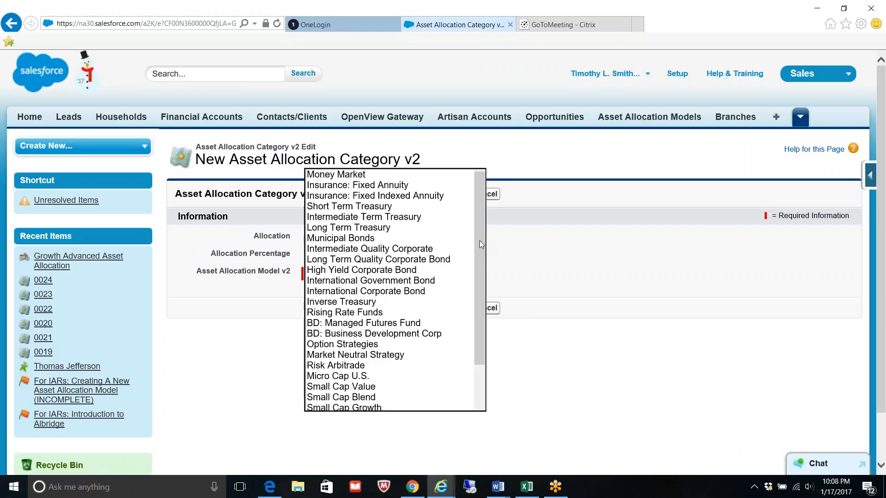
{"action": "scroll", "coordinate": [477, 383], "scroll_direction": "down", "scroll_amount": 2}
{"action": "scroll", "coordinate": [477, 383], "scroll_direction": "down", "scroll_amount": 3}
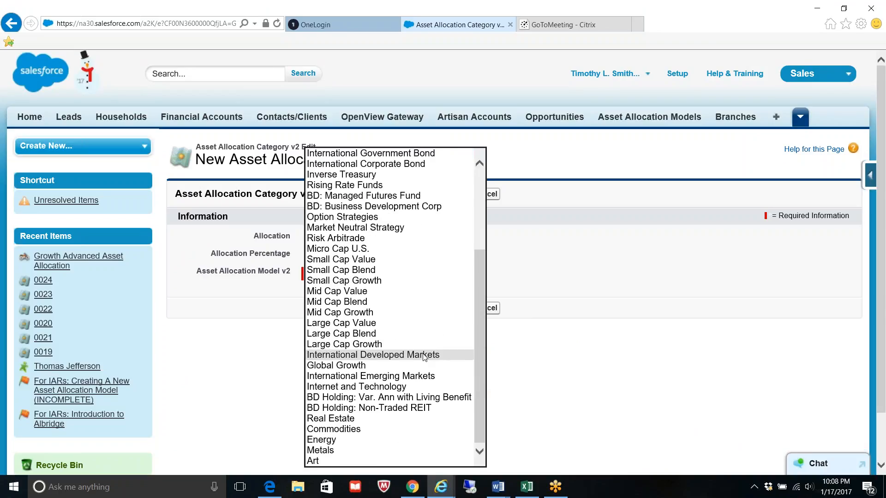
{"action": "left_click", "coordinate": [374, 355]}
Set the International Developed Markets allocation percentage to 10.0, save the category, and return to the model record
{"action": "left_click", "coordinate": [371, 258]}
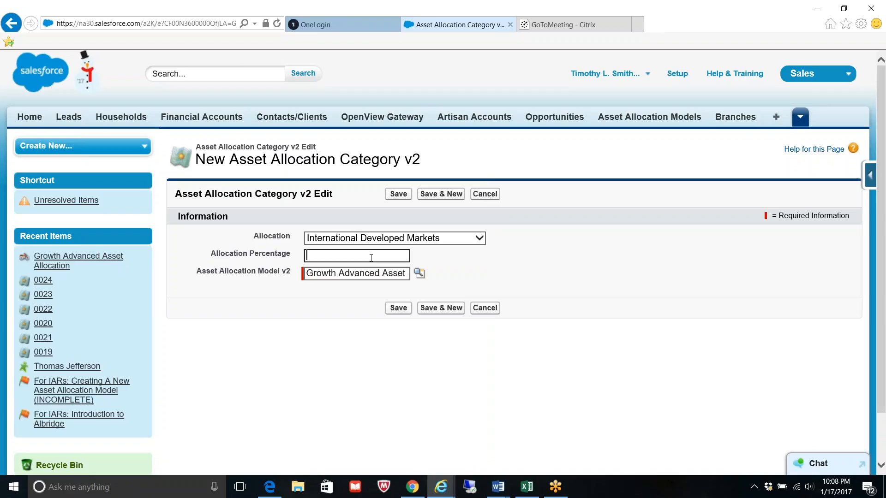
{"action": "type", "text": "10.0"}
{"action": "left_click", "coordinate": [398, 308]}
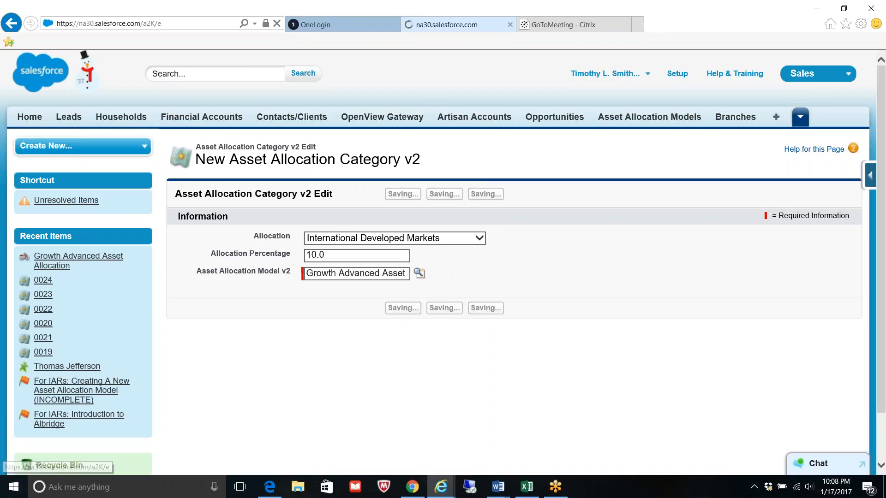
{"action": "left_click", "coordinate": [362, 285]}
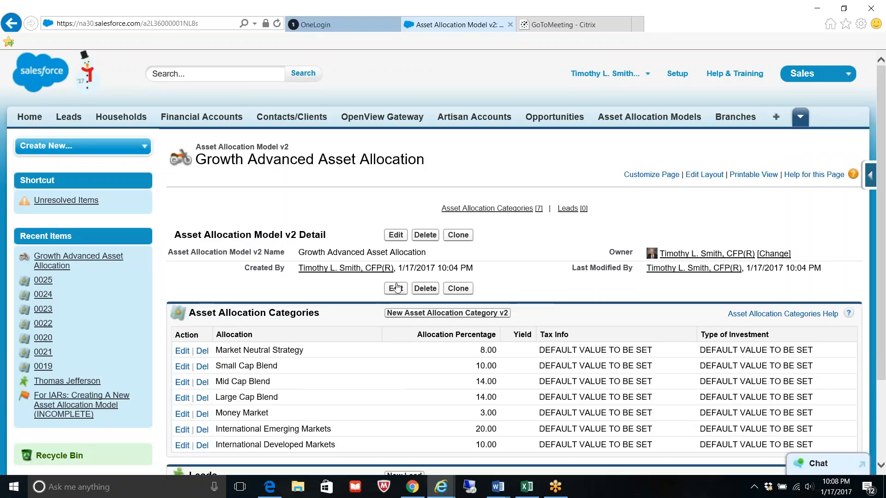
Start another allocation category, consult the pie chart in Edge, and choose Internet and Technology in Salesforce
{"action": "left_click", "coordinate": [427, 314]}
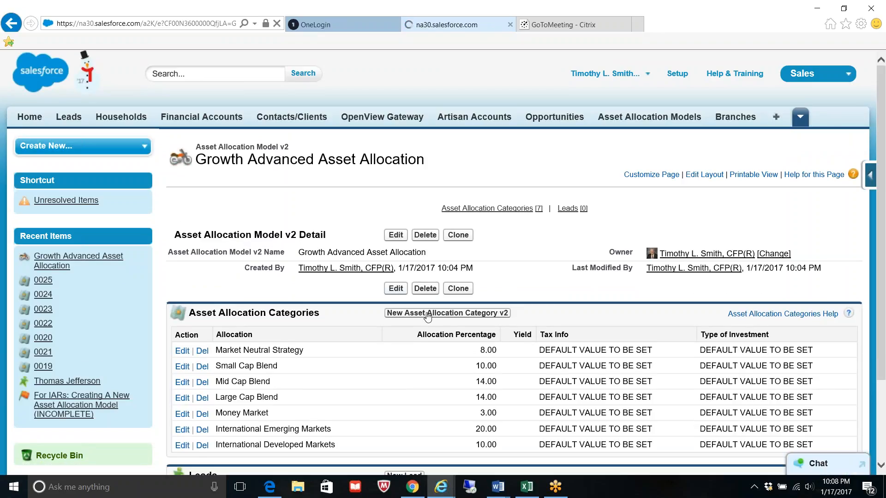
{"action": "left_click", "coordinate": [270, 487]}
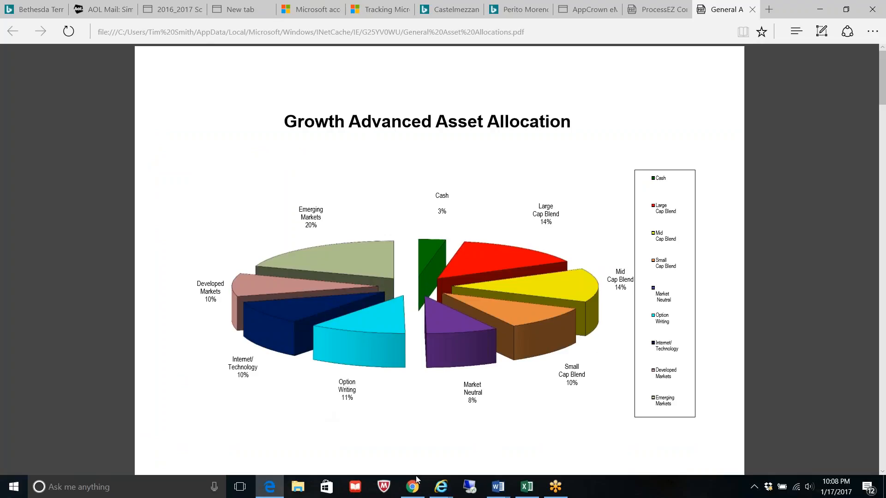
{"action": "mouse_move", "coordinate": [441, 487]}
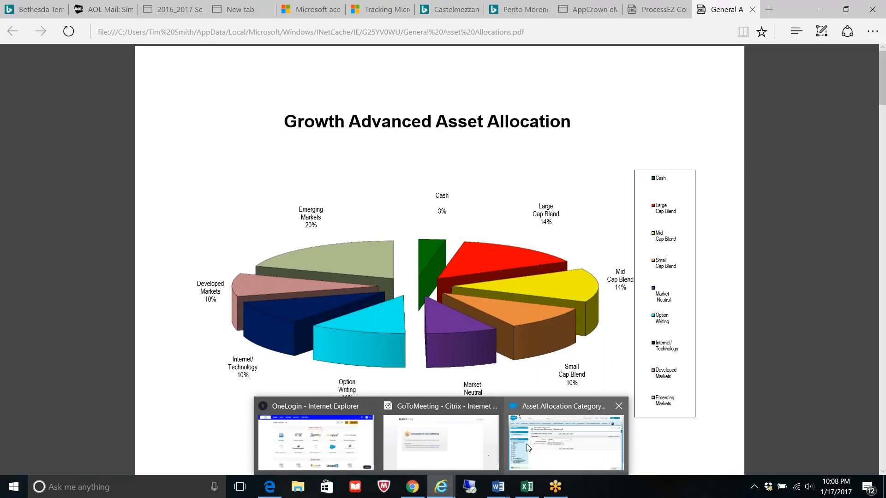
{"action": "left_click", "coordinate": [528, 447]}
{"action": "left_click", "coordinate": [480, 239]}
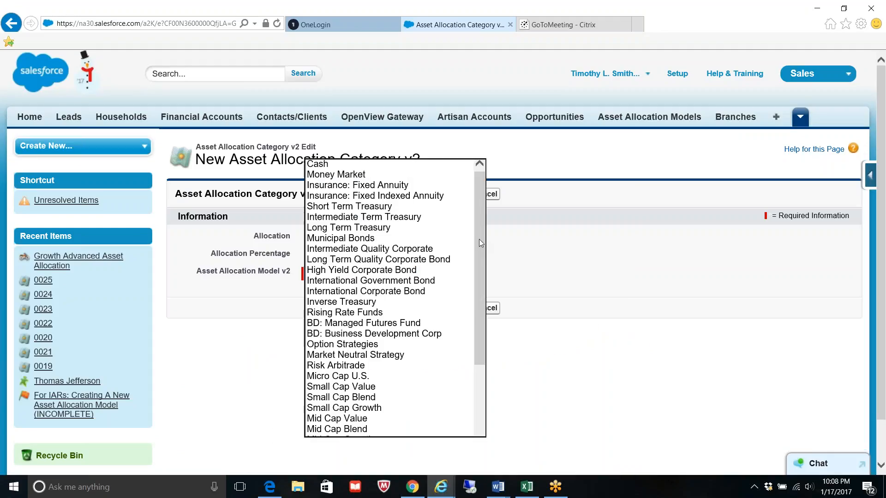
{"action": "scroll", "coordinate": [480, 280], "scroll_direction": "down", "scroll_amount": 5}
{"action": "left_click_drag", "start_coordinate": [481, 281], "coordinate": [480, 319]}
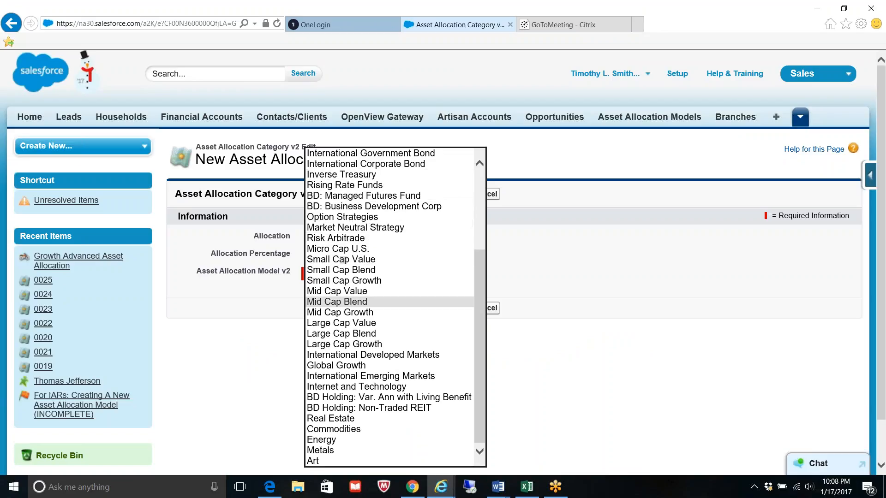
{"action": "left_click", "coordinate": [391, 387]}
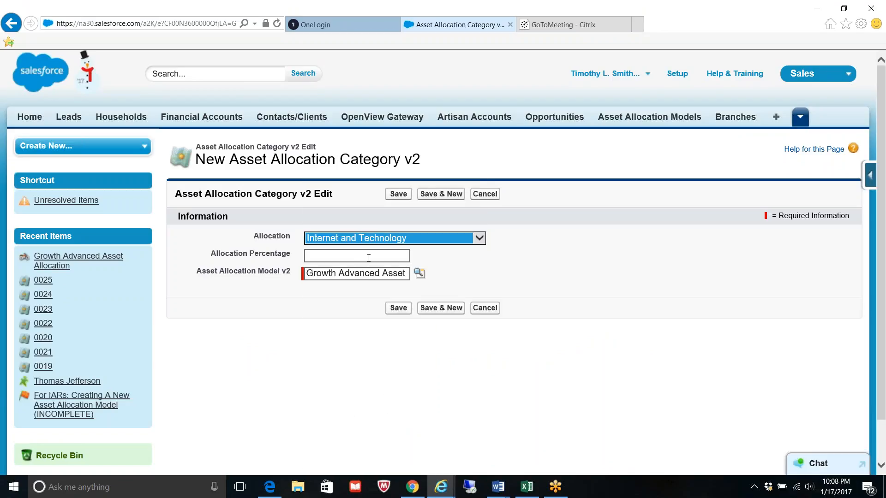
Check the Internet/Technology share in the Edge chart, set the allocation percentage to 10.0 in Salesforce, and save the category
{"action": "left_click", "coordinate": [271, 491]}
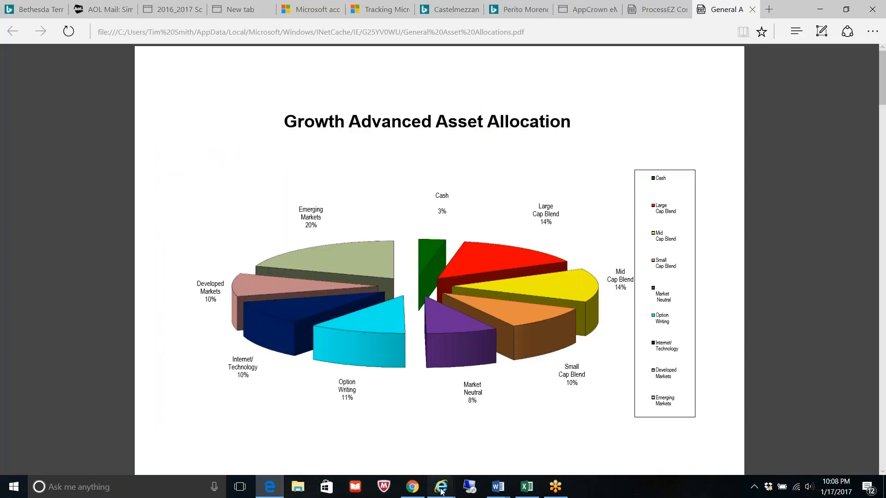
{"action": "mouse_move", "coordinate": [441, 488]}
{"action": "left_click", "coordinate": [569, 453]}
{"action": "left_click", "coordinate": [392, 258]}
{"action": "type", "text": "10.0"}
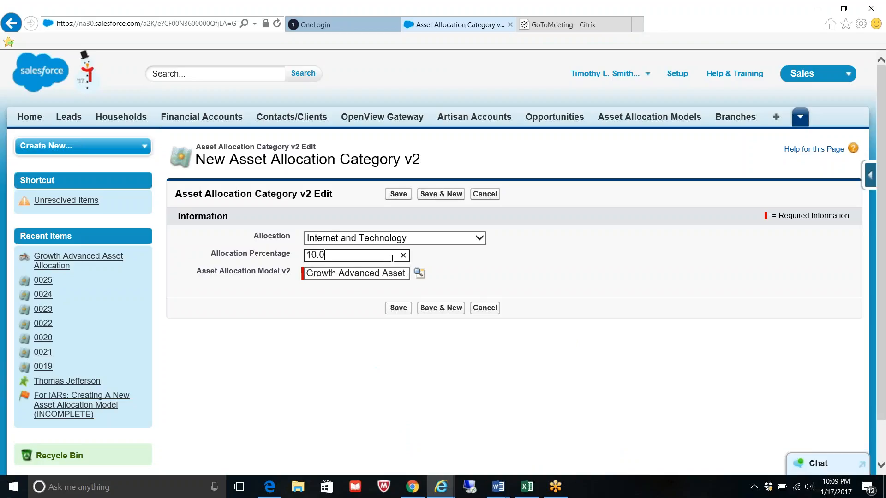
{"action": "left_click", "coordinate": [398, 308]}
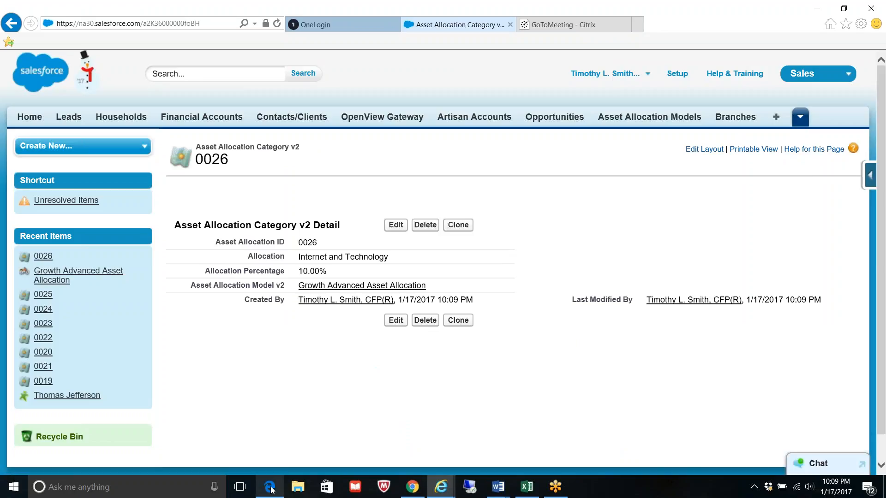
Check the Option Writing share in the Edge chart, and reopen the Growth Advanced Asset Allocation record in Salesforce
{"action": "left_click", "coordinate": [271, 489]}
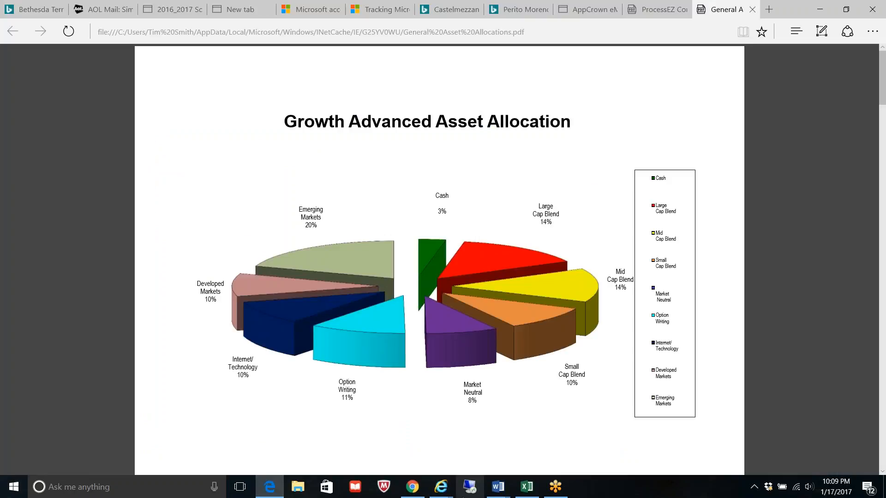
{"action": "mouse_move", "coordinate": [441, 488]}
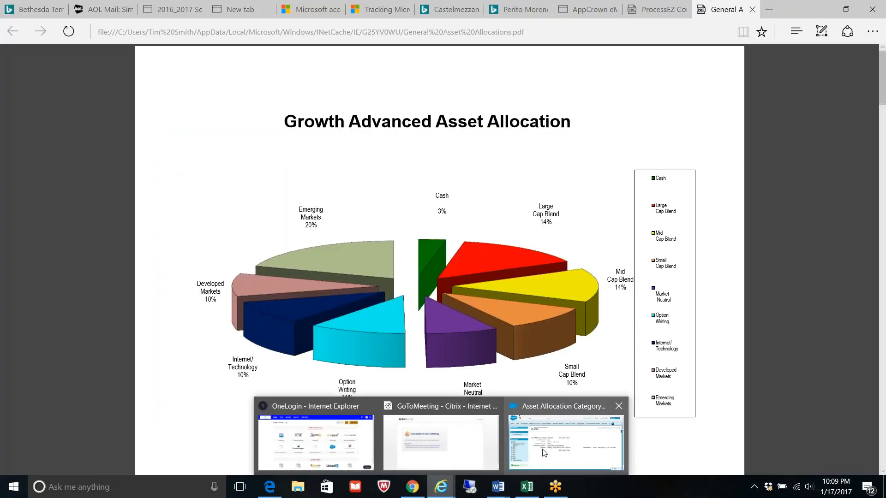
{"action": "left_click", "coordinate": [508, 411]}
{"action": "left_click", "coordinate": [367, 287]}
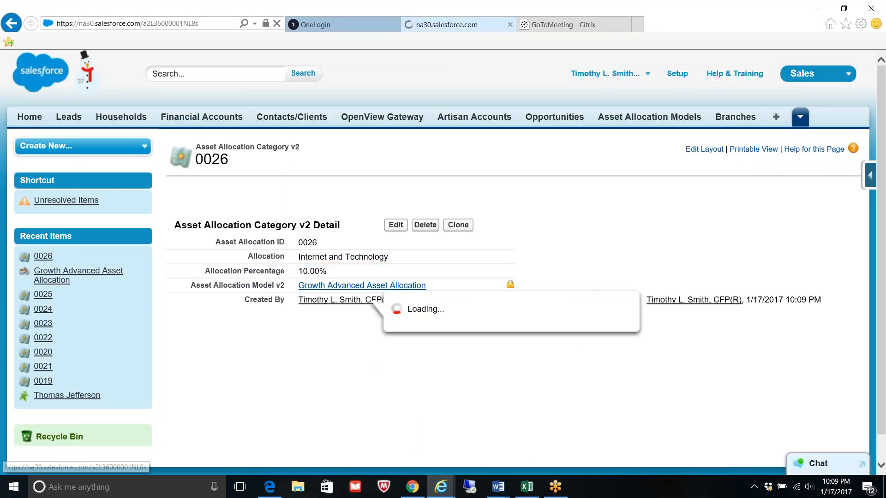
Add and save an Option Strategies category at 11.0 percent, and return to the model record
{"action": "left_click", "coordinate": [428, 314]}
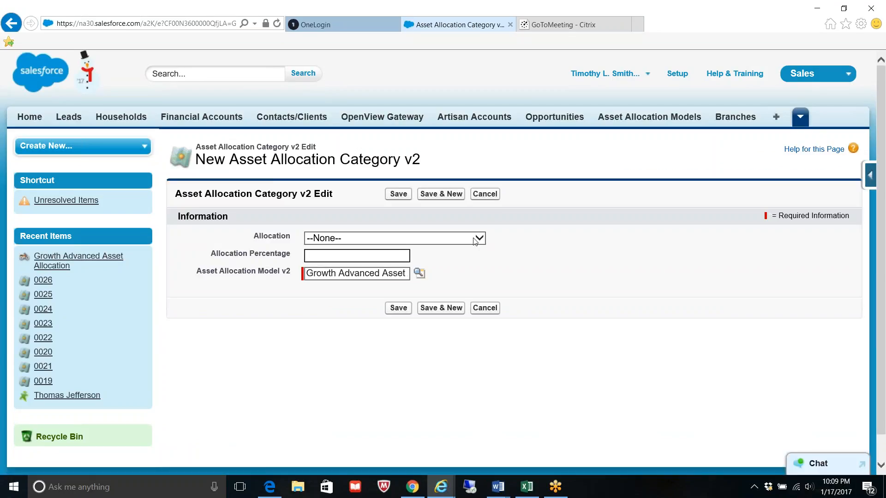
{"action": "left_click", "coordinate": [474, 239]}
{"action": "left_click_drag", "start_coordinate": [485, 270], "coordinate": [498, 388]}
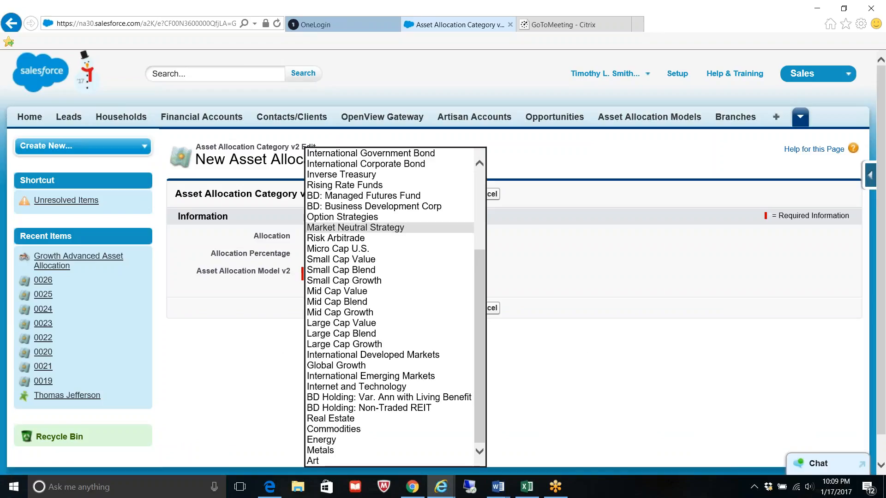
{"action": "left_click", "coordinate": [362, 216]}
{"action": "left_click", "coordinate": [362, 225]}
{"action": "left_click", "coordinate": [346, 255]}
{"action": "type", "text": "11"}
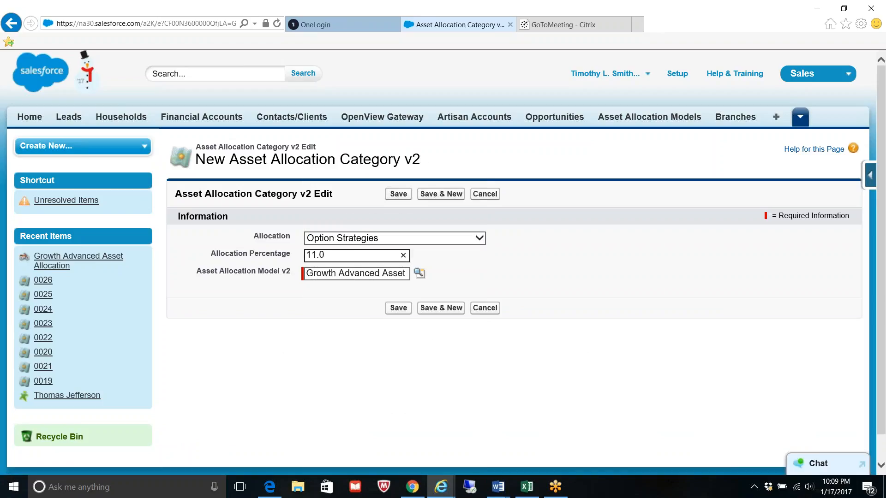
{"action": "left_click", "coordinate": [397, 309]}
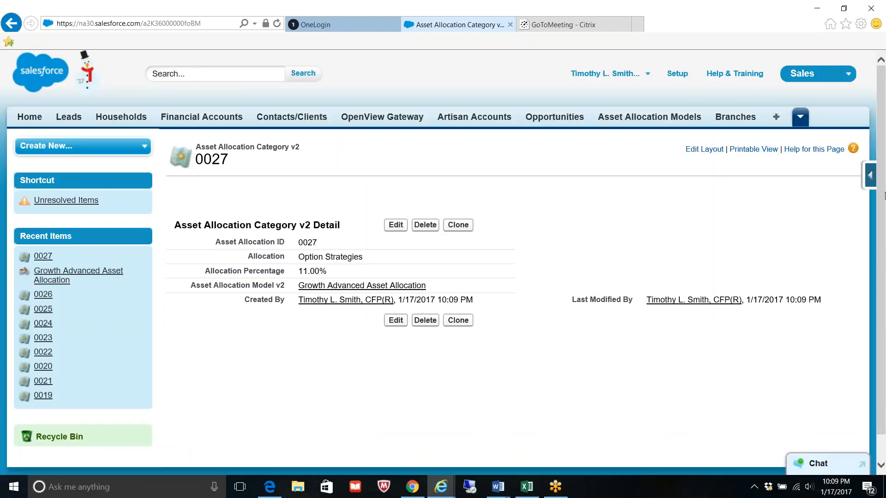
{"action": "left_click", "coordinate": [364, 286]}
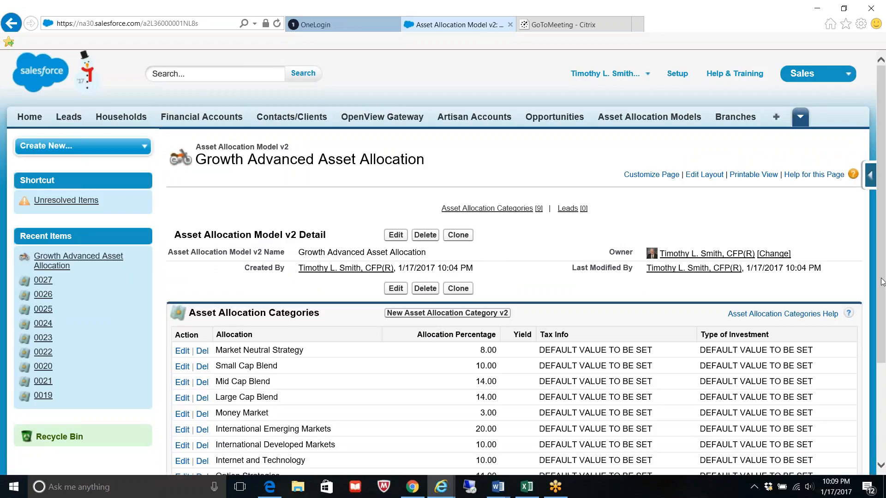
{"action": "mouse_move", "coordinate": [884, 243]}
{"action": "left_mouse_down"}
{"action": "mouse_move", "coordinate": [885, 320]}
{"action": "mouse_move", "coordinate": [884, 230]}
{"action": "left_mouse_up"}
Open the first recently viewed lead, assign Growth Advanced Asset Allocation as its Asset Allocation Model under proposed billing information, and save
{"action": "left_click", "coordinate": [72, 118]}
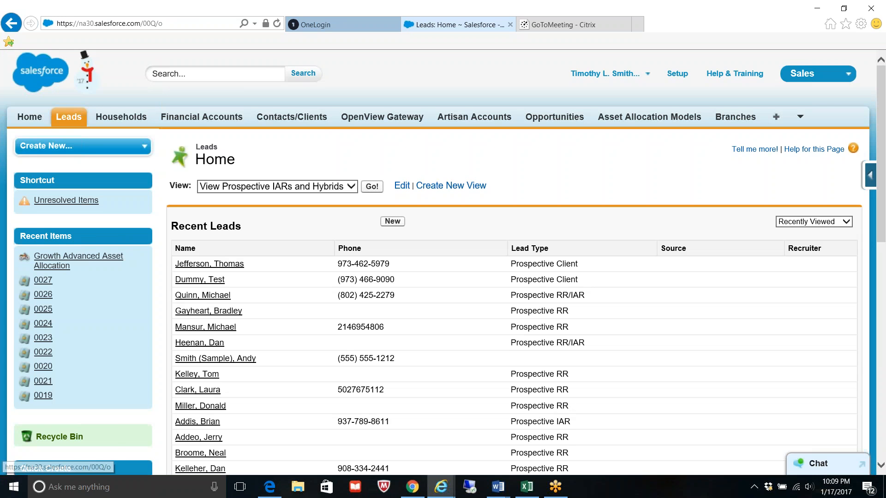
{"action": "left_click", "coordinate": [225, 266]}
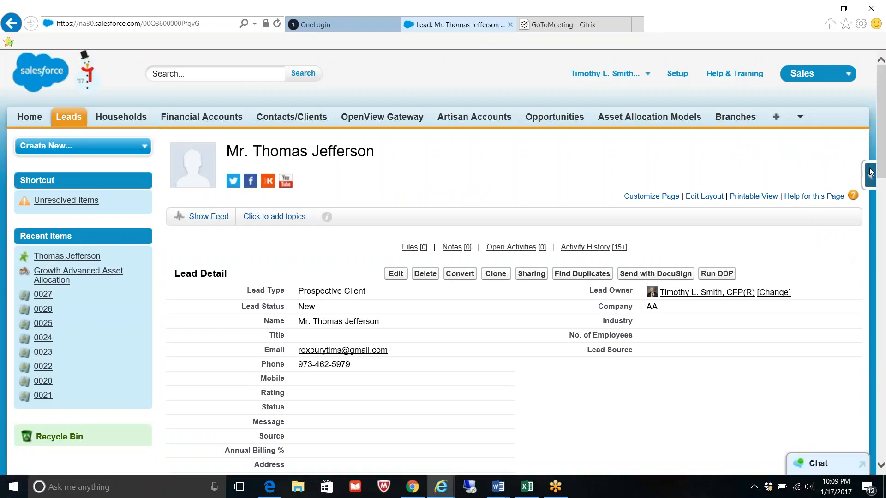
{"action": "left_click_drag", "start_coordinate": [883, 163], "coordinate": [883, 300]}
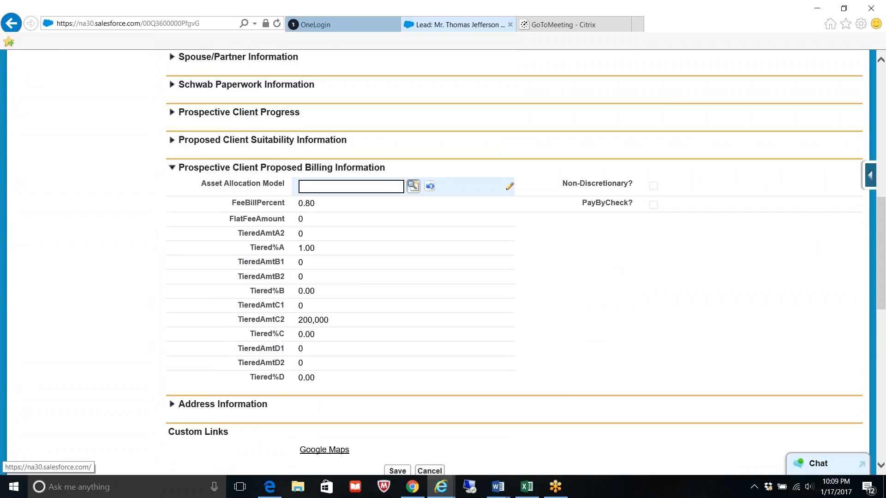
{"action": "left_click", "coordinate": [412, 186]}
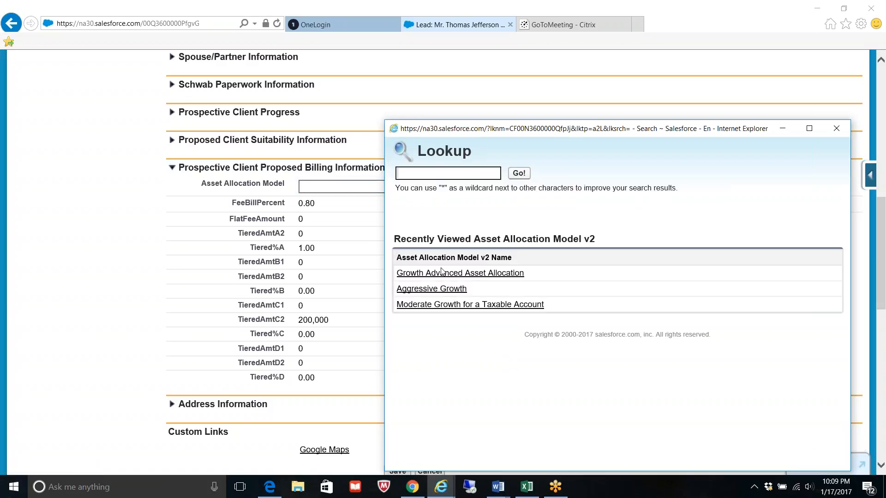
{"action": "left_click", "coordinate": [455, 273]}
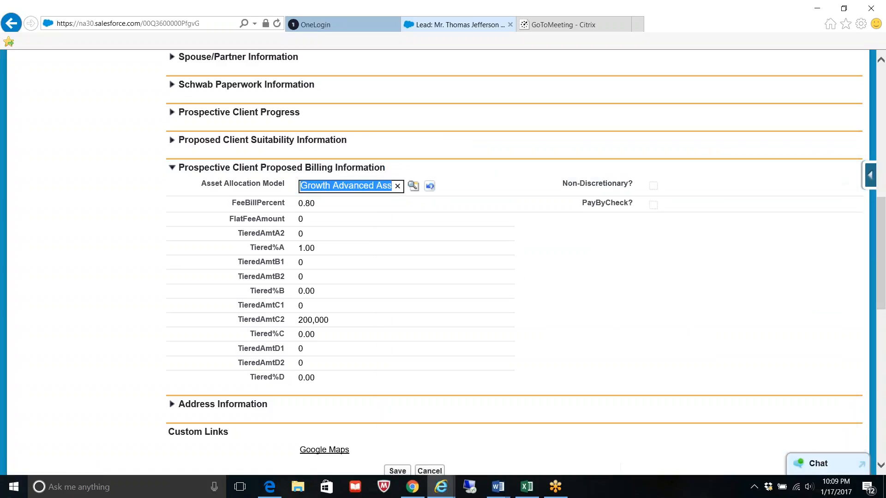
{"action": "left_click", "coordinate": [397, 470]}
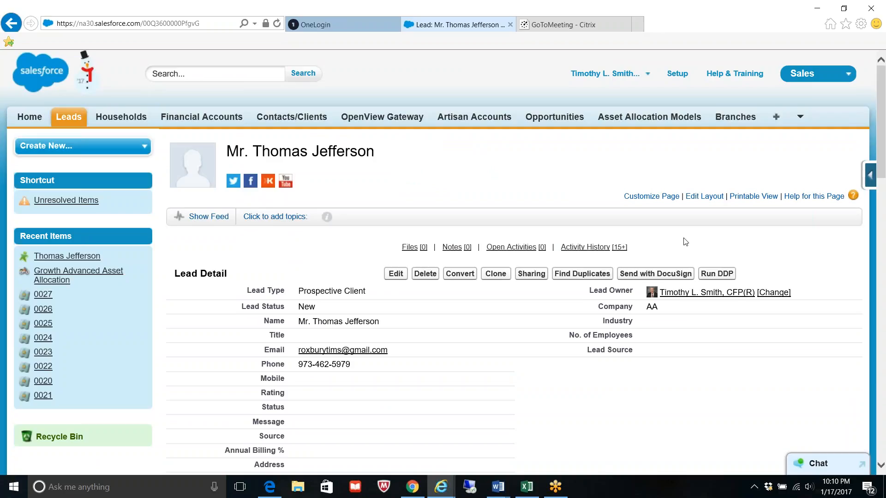
Run the Send Client Proposal DDP for the lead without extra attachments, using Email as the delivery method
{"action": "left_click", "coordinate": [718, 274]}
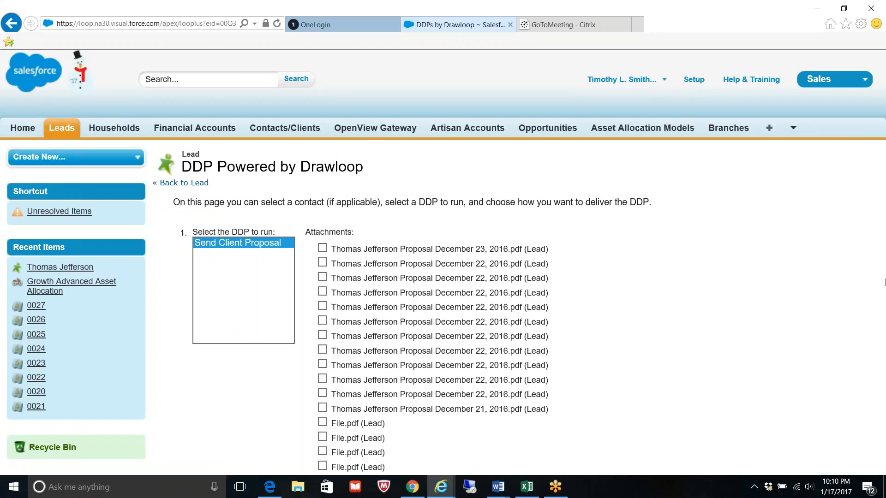
{"action": "scroll", "coordinate": [884, 328], "scroll_direction": "down", "scroll_amount": 10}
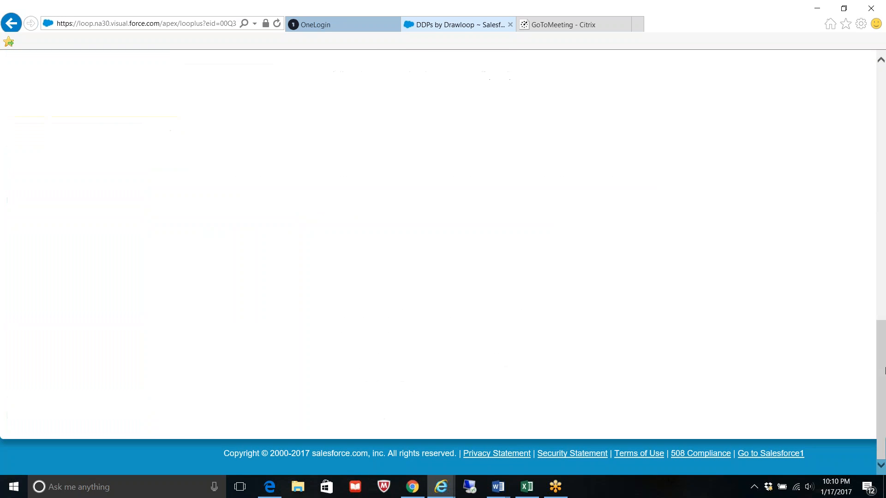
{"action": "scroll", "coordinate": [882, 344], "scroll_direction": "up", "scroll_amount": 10}
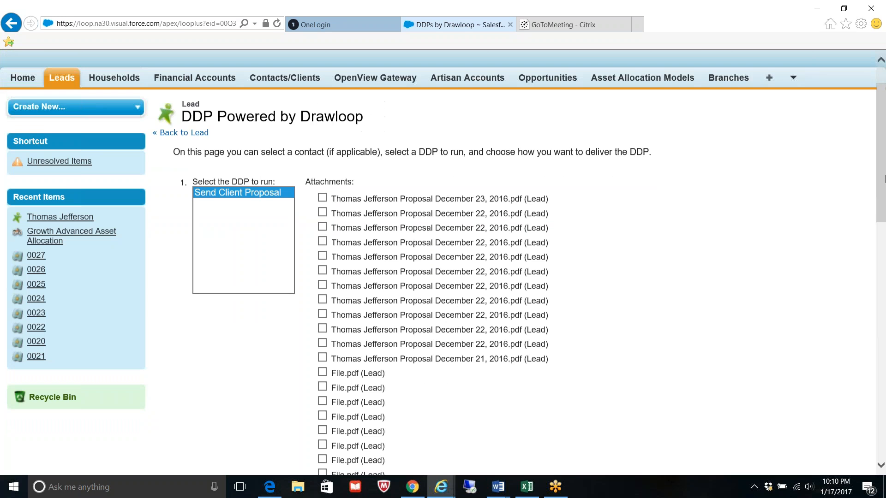
{"action": "scroll", "coordinate": [884, 199], "scroll_direction": "down", "scroll_amount": 7}
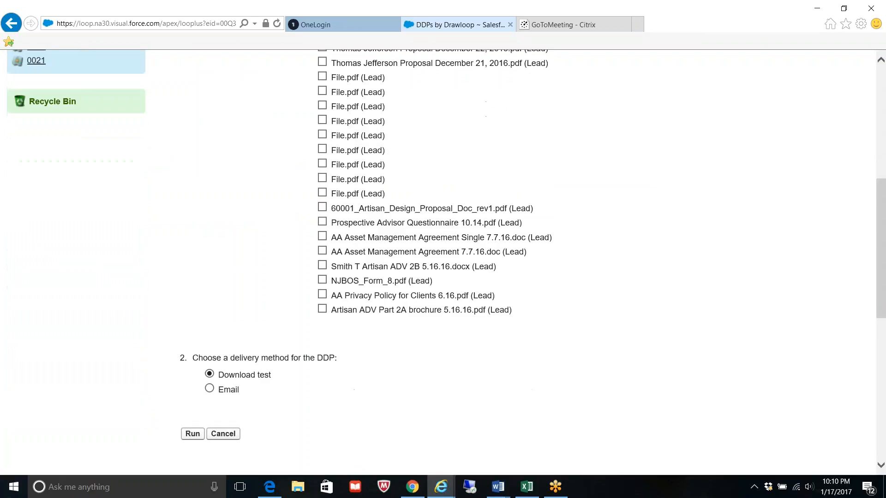
{"action": "left_click", "coordinate": [210, 389]}
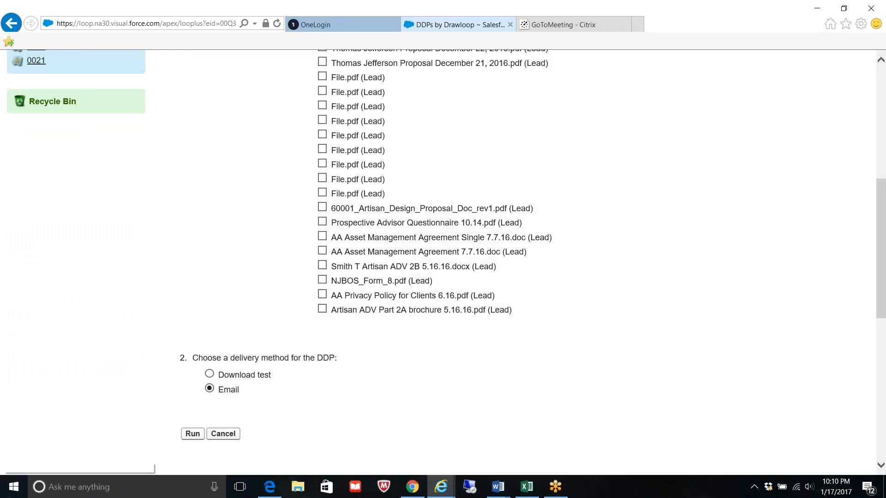
{"action": "left_click", "coordinate": [193, 434]}
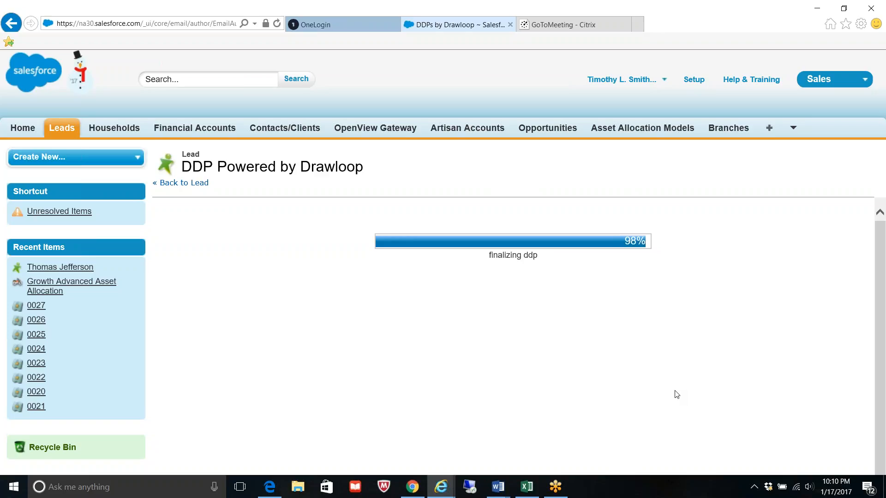
Open the January 17, 2017 proposal PDF attached to the email draft
{"action": "left_click_drag", "start_coordinate": [884, 297], "coordinate": [884, 420]}
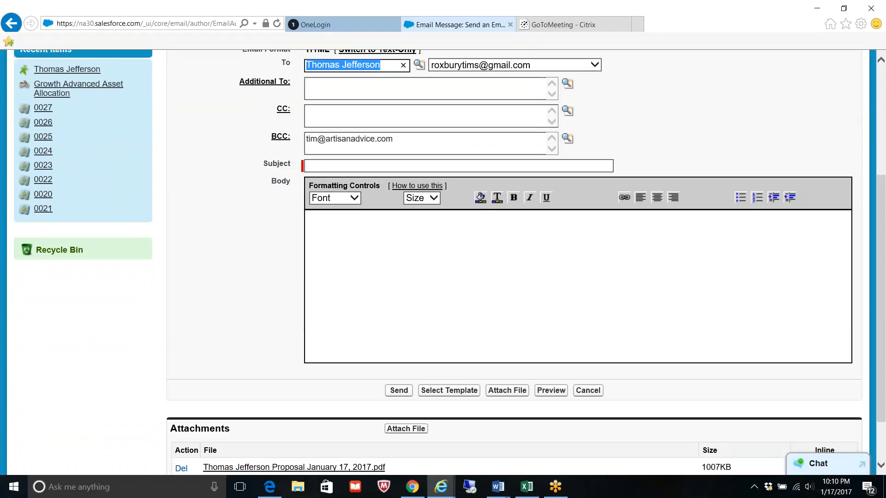
{"action": "scroll", "coordinate": [884, 302], "scroll_direction": "down", "scroll_amount": 3}
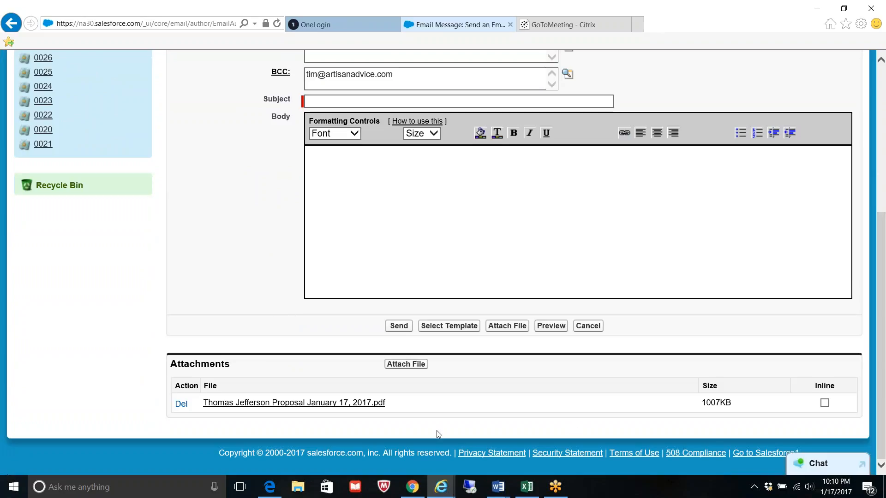
{"action": "left_click", "coordinate": [292, 404]}
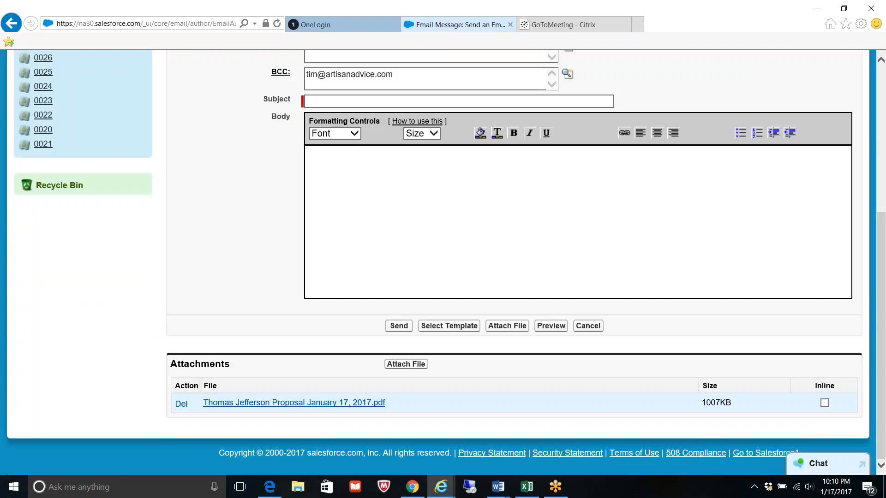
{"action": "left_click", "coordinate": [605, 467]}
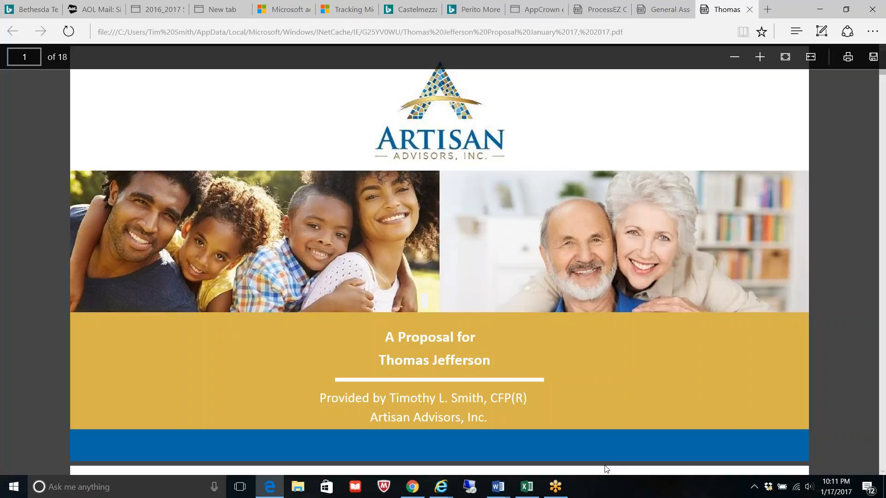
Review the proposal from the cover through the Recommended Asset Allocation table on page 10
{"action": "scroll", "coordinate": [883, 443], "scroll_direction": "down", "scroll_amount": 20}
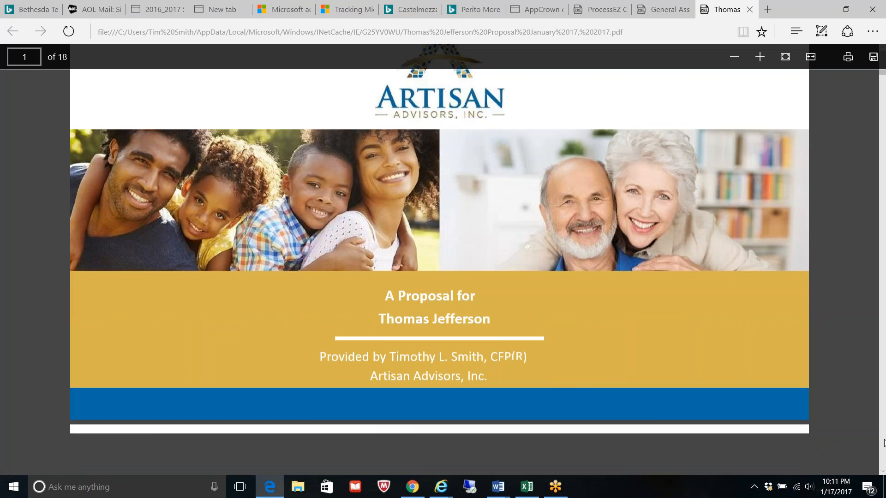
{"action": "scroll", "coordinate": [883, 443], "scroll_direction": "down", "scroll_amount": 15}
{"action": "scroll", "coordinate": [883, 443], "scroll_direction": "down", "scroll_amount": 20}
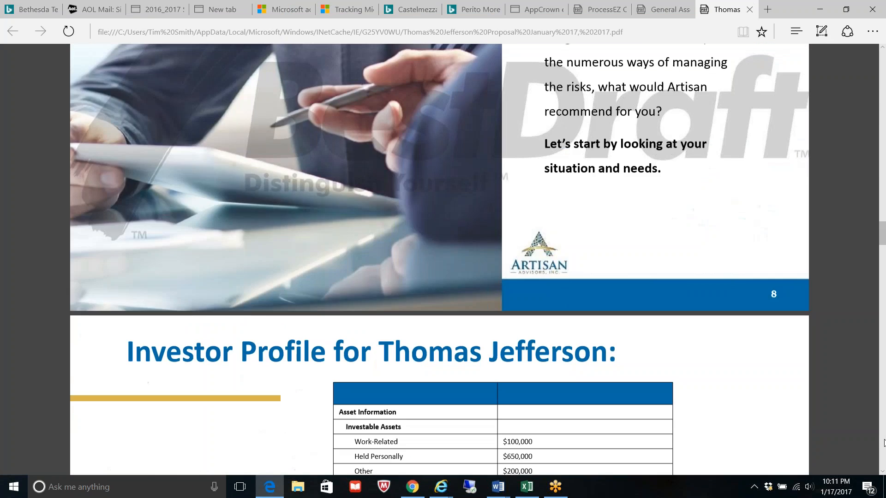
{"action": "scroll", "coordinate": [883, 442], "scroll_direction": "down", "scroll_amount": 8}
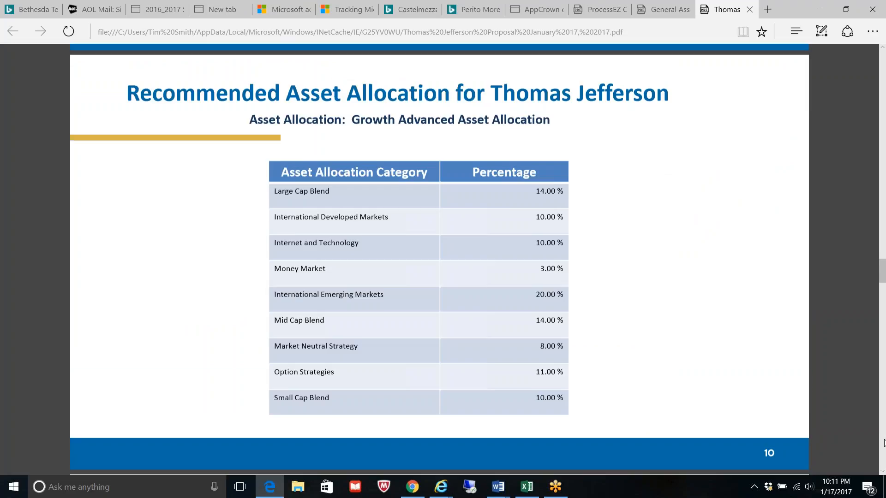